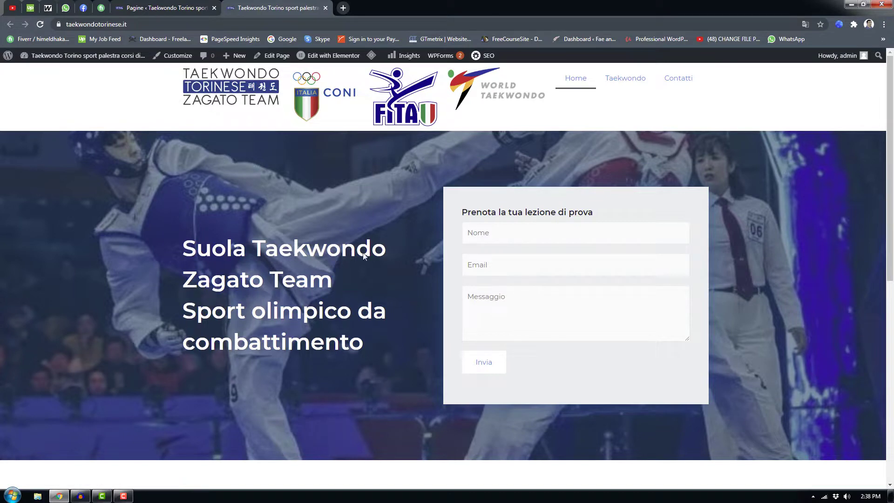
Step: Look over the live taekwondo home page from the header and booking form down to the footer
{"action": "scroll", "coordinate": [323, 437], "scroll_direction": "down", "scroll_amount": 8}
{"action": "scroll", "coordinate": [289, 356], "scroll_direction": "down", "scroll_amount": 1}
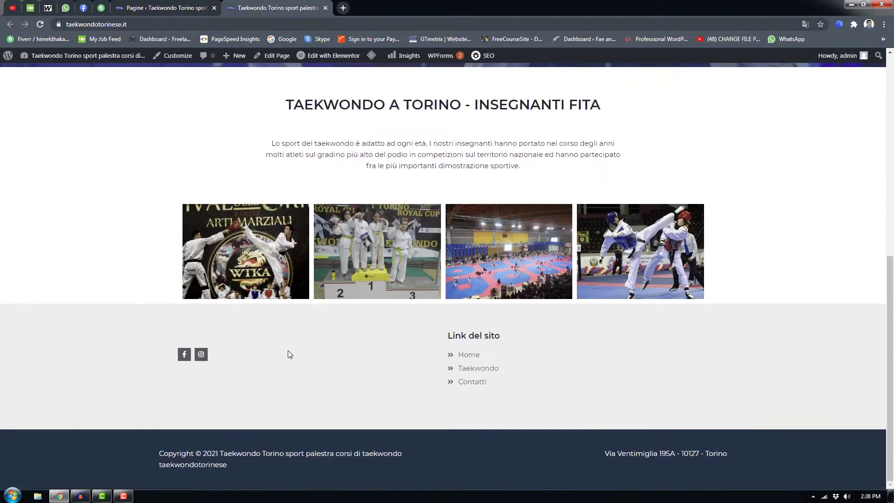
{"action": "scroll", "coordinate": [202, 304], "scroll_direction": "up", "scroll_amount": 9}
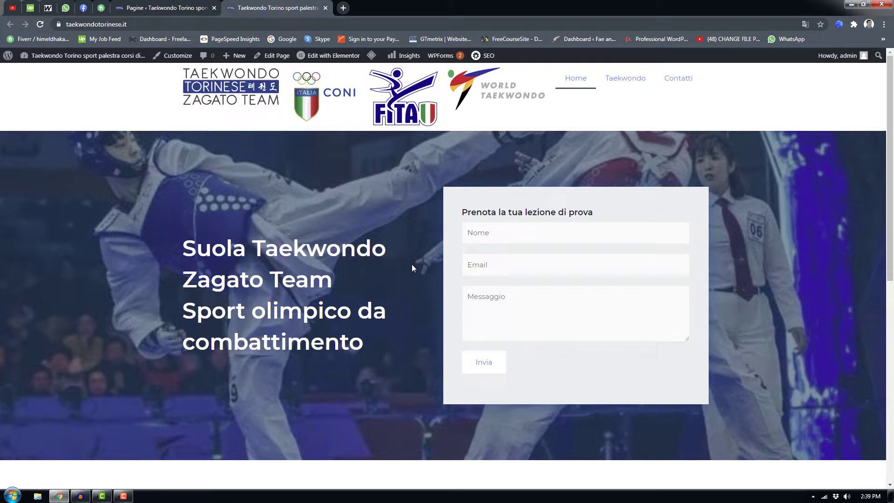
{"action": "scroll", "coordinate": [390, 303], "scroll_direction": "down", "scroll_amount": 8}
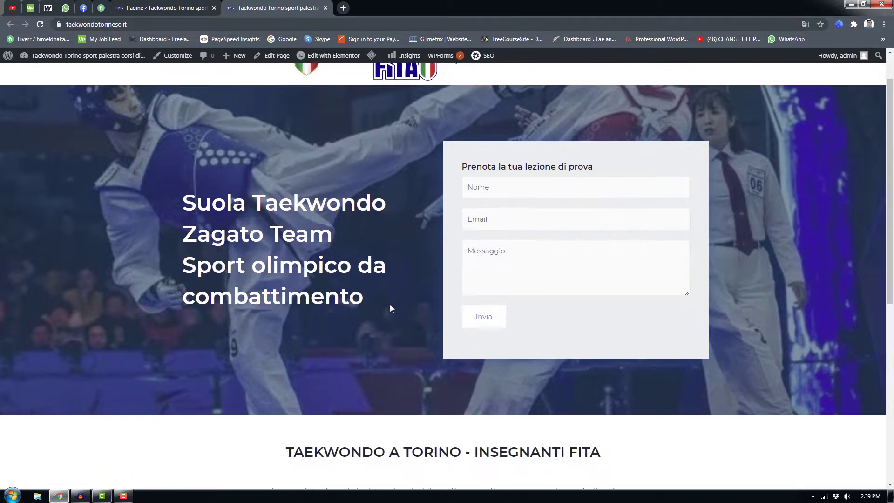
{"action": "scroll", "coordinate": [521, 350], "scroll_direction": "up", "scroll_amount": 7}
{"action": "scroll", "coordinate": [521, 352], "scroll_direction": "up", "scroll_amount": 3}
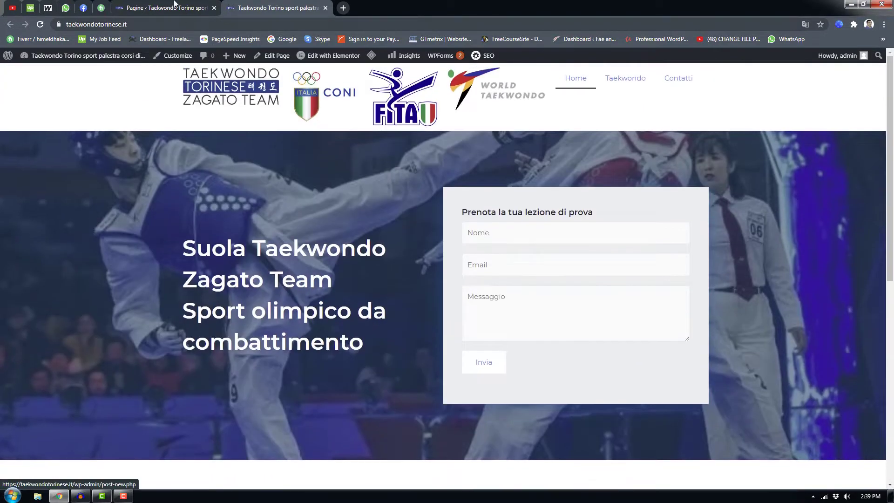
Step: Open the site's installed themes in the WordPress dashboard and view the details of the active Astra theme
{"action": "left_click", "coordinate": [163, 8]}
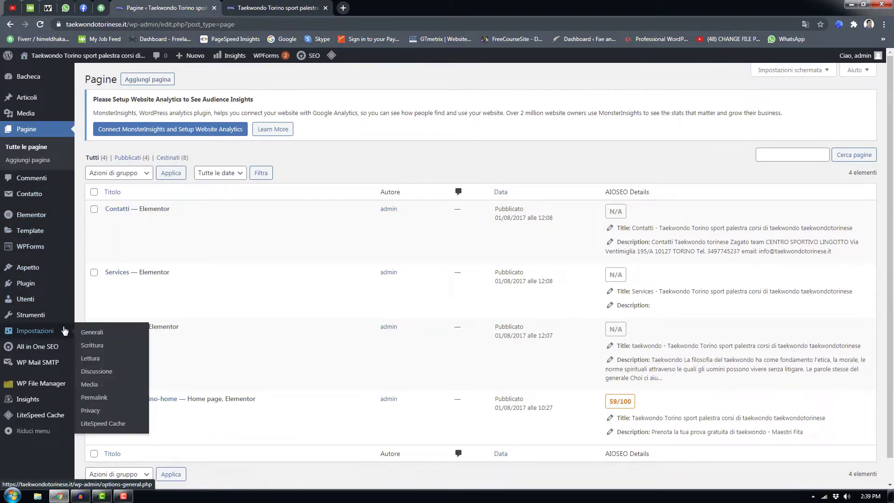
{"action": "mouse_move", "coordinate": [63, 292]}
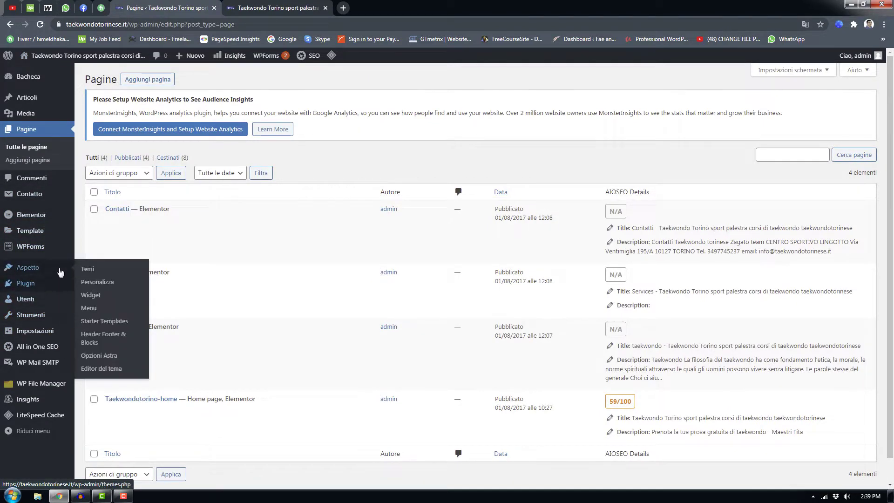
{"action": "left_click", "coordinate": [88, 271]}
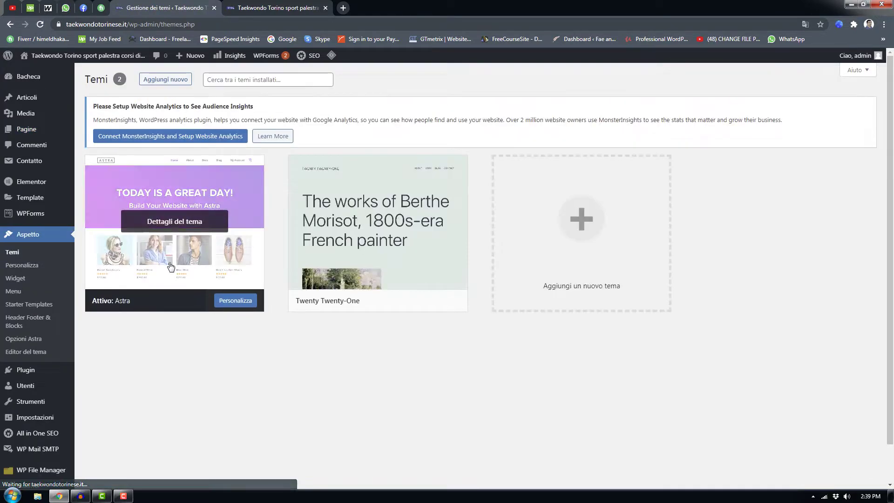
{"action": "left_click", "coordinate": [148, 280]}
{"action": "left_click", "coordinate": [144, 279]}
{"action": "left_click", "coordinate": [238, 238]}
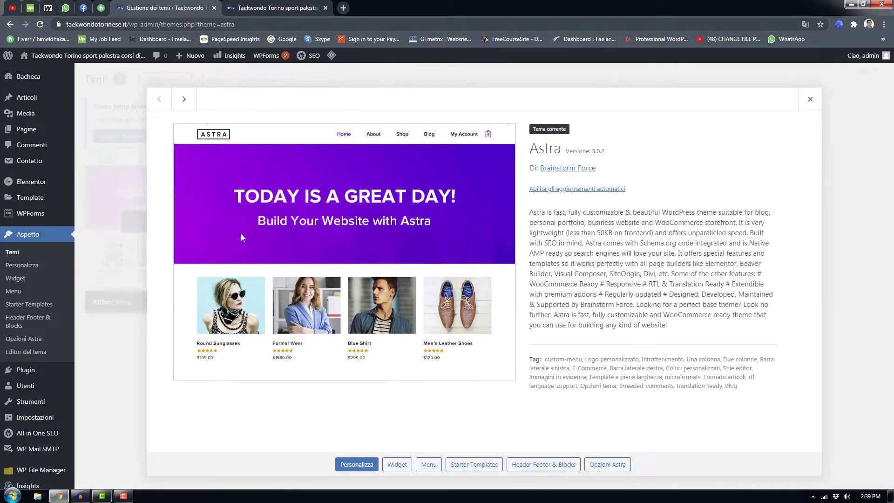
{"action": "left_click", "coordinate": [808, 97]}
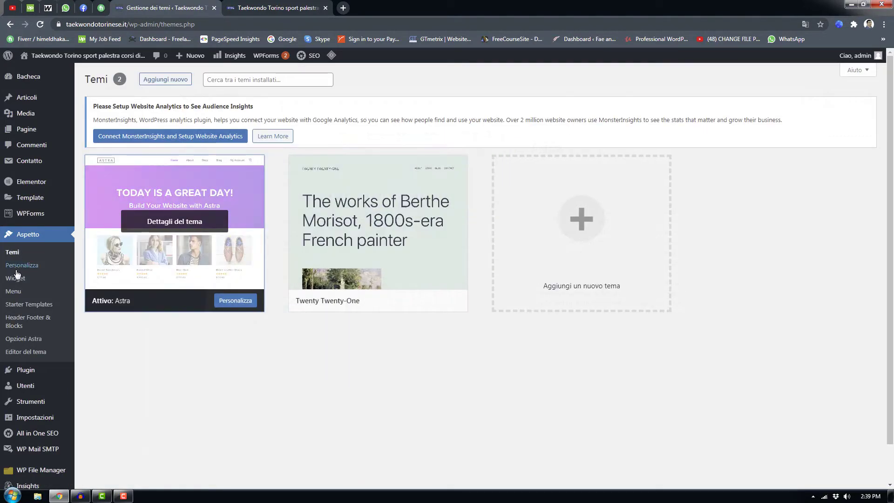
Step: Browse the Starter Templates library and open the Electrician template with its Home page preview
{"action": "left_click", "coordinate": [55, 306]}
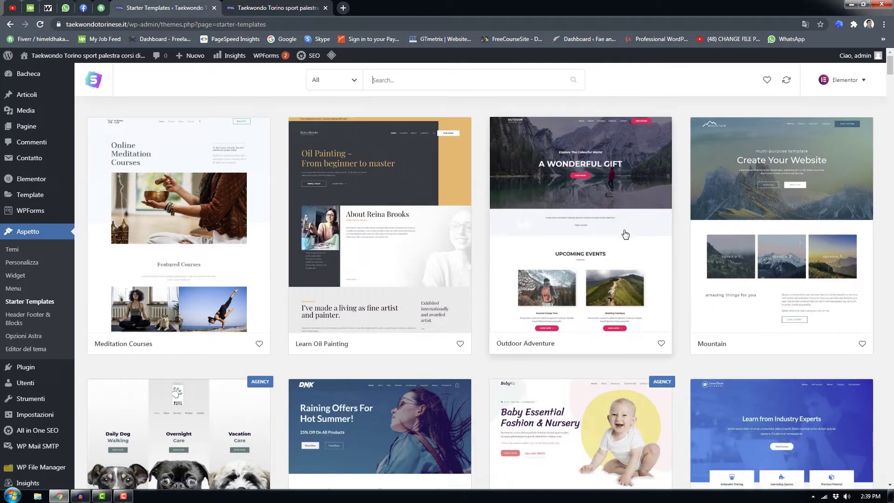
{"action": "scroll", "coordinate": [626, 233], "scroll_direction": "down", "scroll_amount": 5}
{"action": "scroll", "coordinate": [624, 232], "scroll_direction": "down", "scroll_amount": 3}
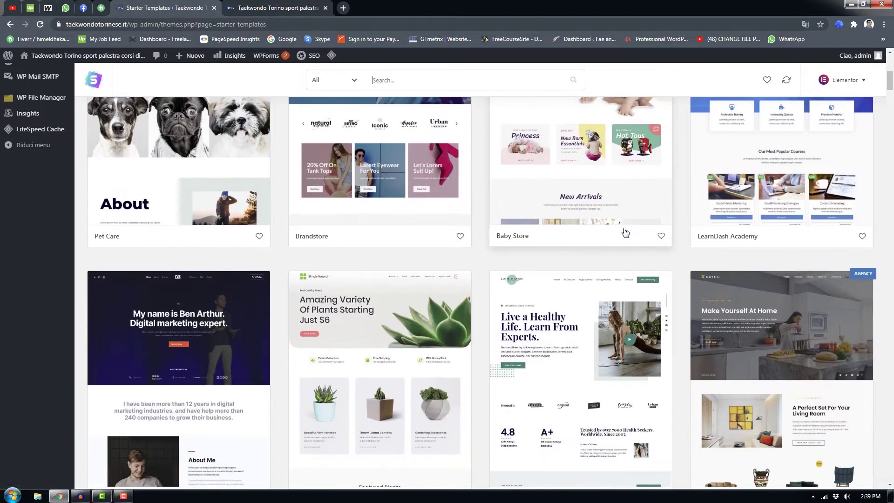
{"action": "scroll", "coordinate": [624, 233], "scroll_direction": "down", "scroll_amount": 15}
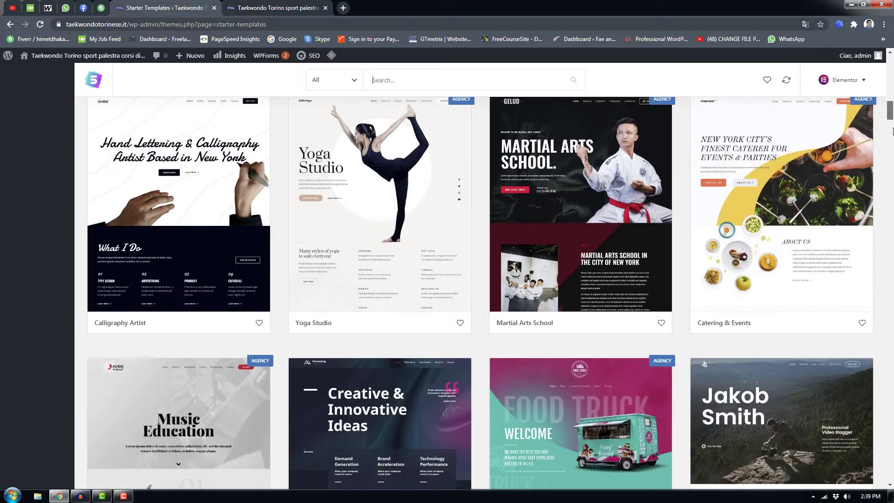
{"action": "left_click_drag", "start_coordinate": [889, 114], "coordinate": [890, 473]}
{"action": "left_click", "coordinate": [611, 280]}
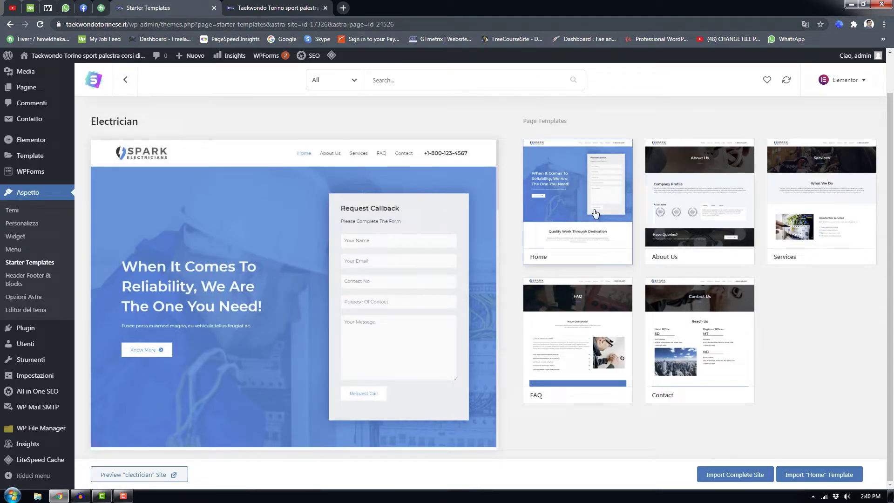
Step: Preview the Electrician template's Contact page and compare it with the live site's Taekwondo page
{"action": "left_click", "coordinate": [657, 361]}
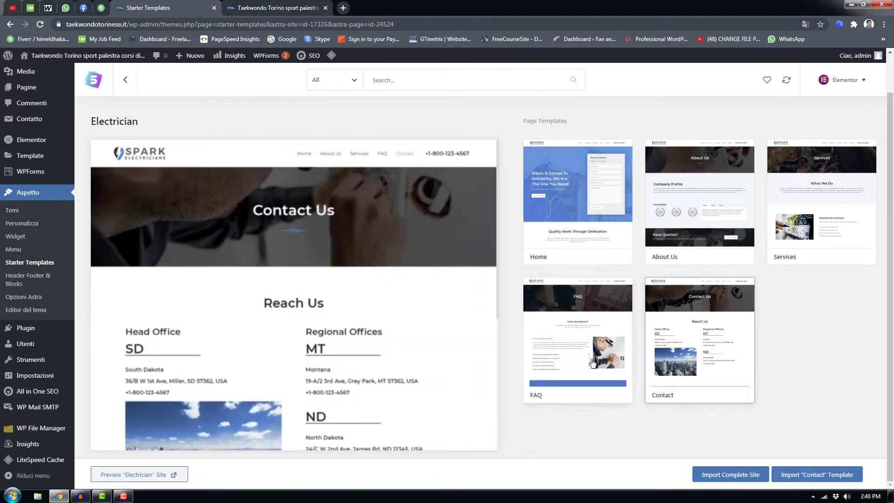
{"action": "key", "text": "ctrl+Tab"}
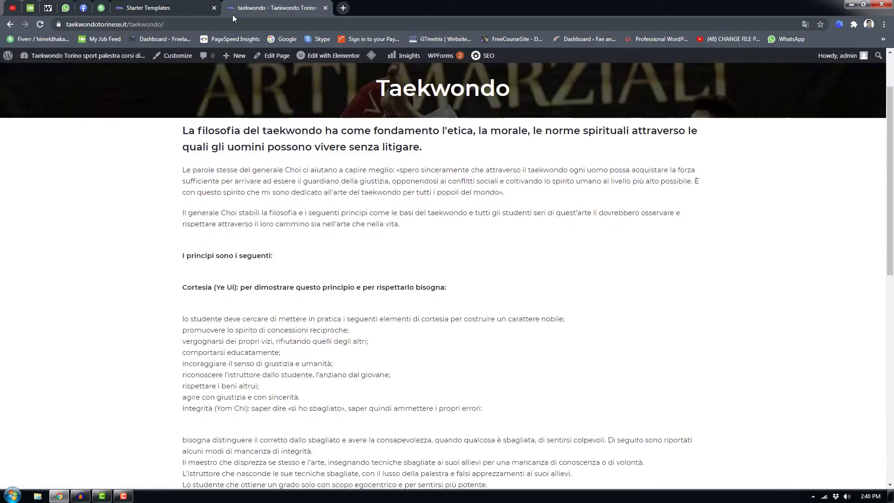
{"action": "left_click", "coordinate": [158, 8]}
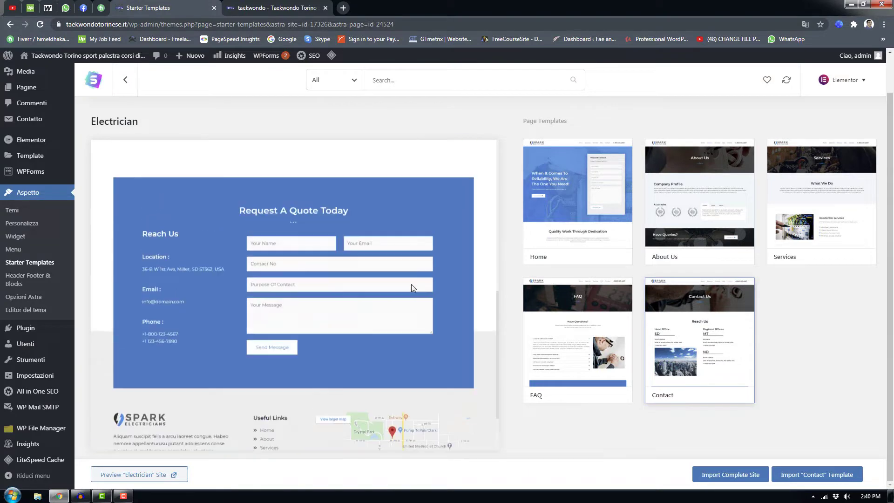
{"action": "scroll", "coordinate": [295, 303], "scroll_direction": "down", "scroll_amount": 10}
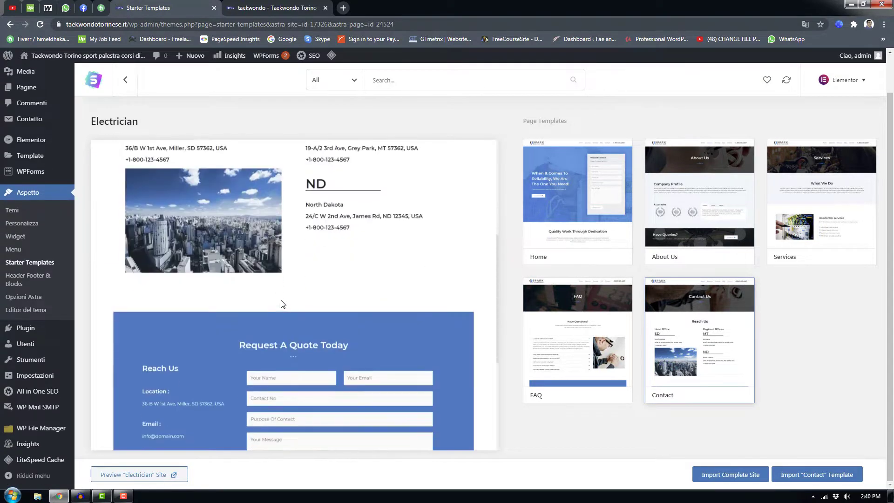
Step: Review the live site's Taekwondo page and its Contatti page
{"action": "left_click", "coordinate": [286, 10]}
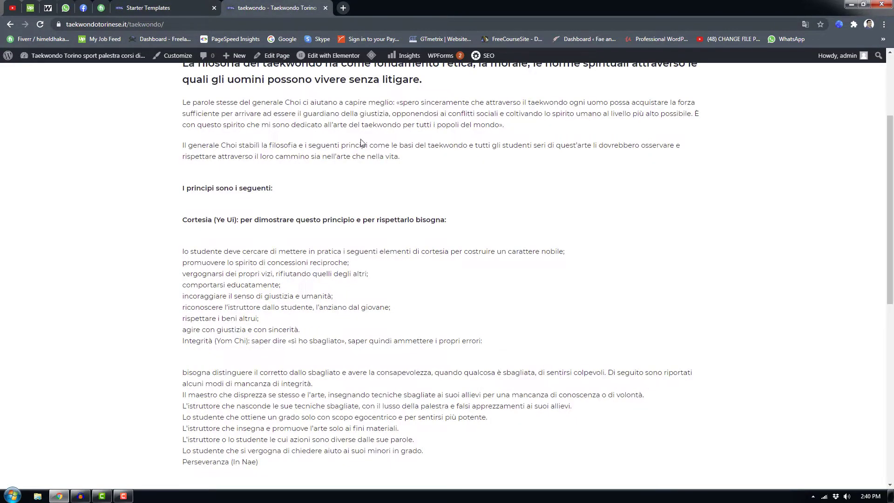
{"action": "scroll", "coordinate": [641, 117], "scroll_direction": "up", "scroll_amount": 3}
{"action": "left_click", "coordinate": [638, 92]}
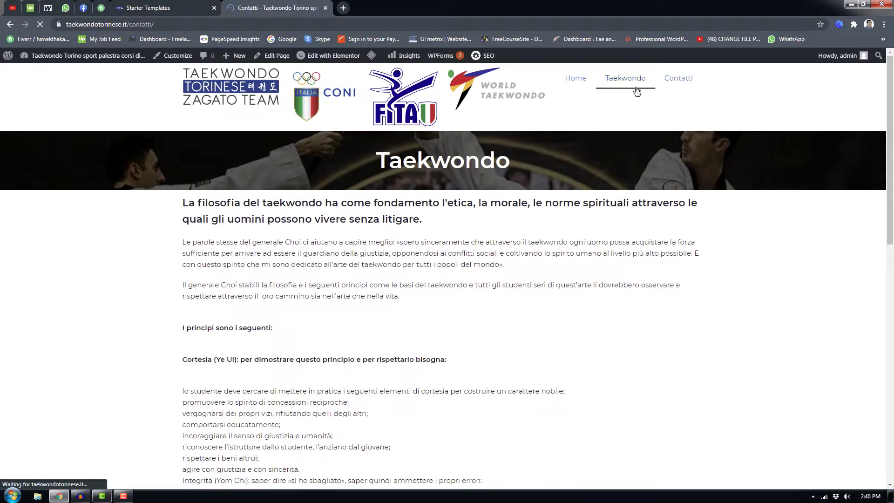
{"action": "scroll", "coordinate": [405, 265], "scroll_direction": "down", "scroll_amount": 5}
{"action": "scroll", "coordinate": [289, 185], "scroll_direction": "up", "scroll_amount": 5}
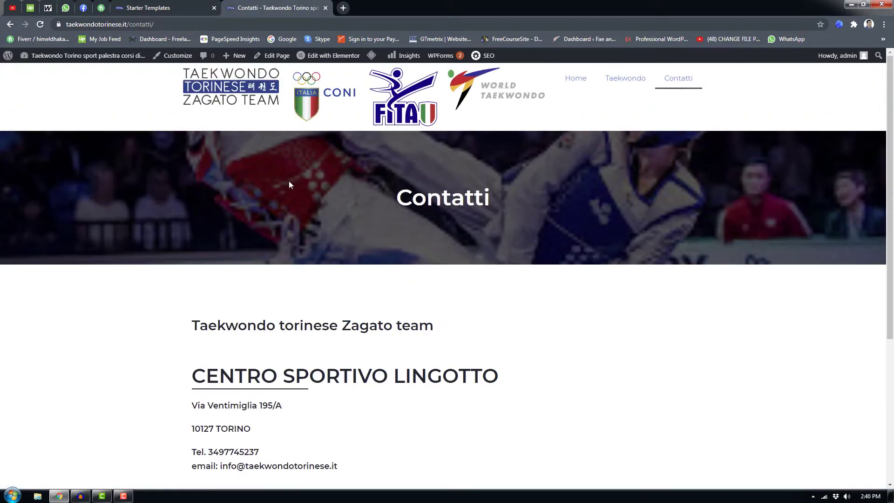
{"action": "scroll", "coordinate": [242, 409], "scroll_direction": "down", "scroll_amount": 5}
Step: Preview the Electrician template's Home page in full, from its service sections down to the footer
{"action": "left_click", "coordinate": [200, 9]}
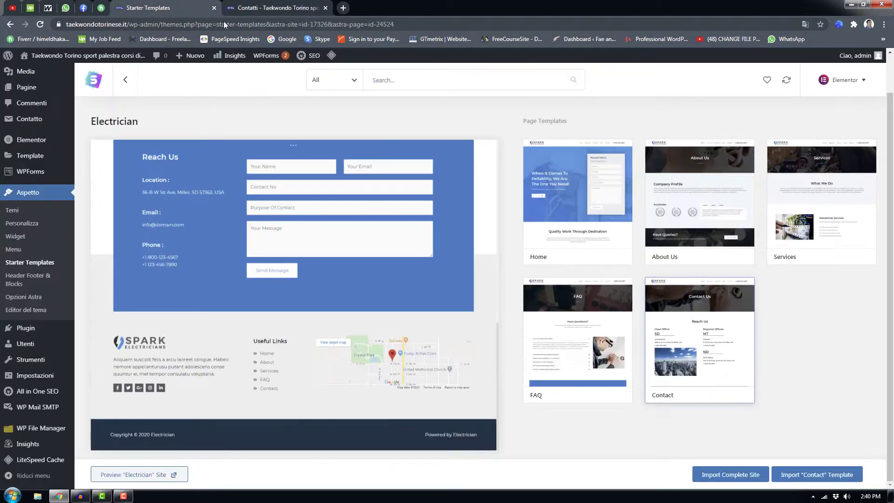
{"action": "left_click", "coordinate": [570, 213]}
{"action": "scroll", "coordinate": [384, 279], "scroll_direction": "down", "scroll_amount": 10}
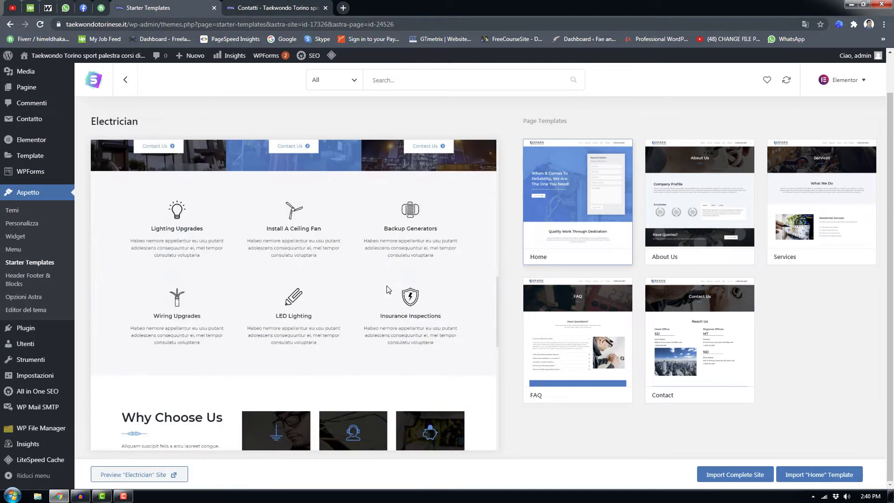
{"action": "scroll", "coordinate": [384, 292], "scroll_direction": "down", "scroll_amount": 10}
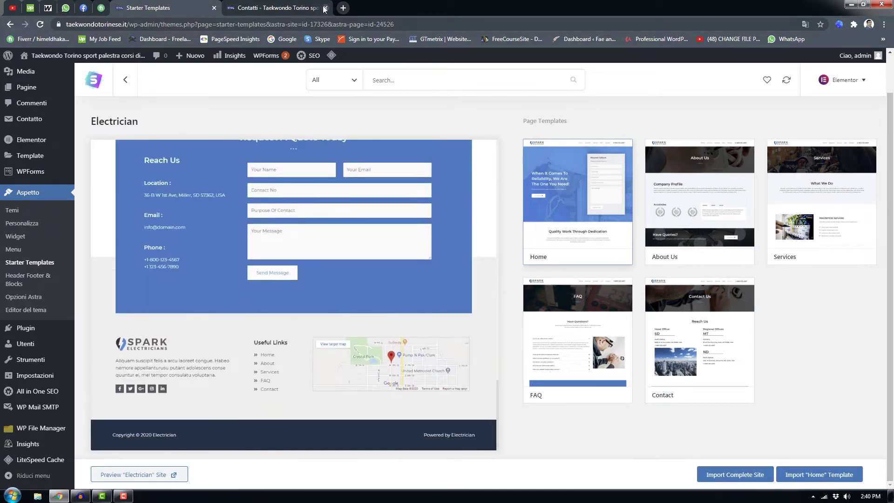
Step: Return to the live site's home page and check its hero section and booking form
{"action": "left_click", "coordinate": [320, 8]}
{"action": "scroll", "coordinate": [285, 153], "scroll_direction": "up", "scroll_amount": 3}
{"action": "left_click", "coordinate": [231, 88]}
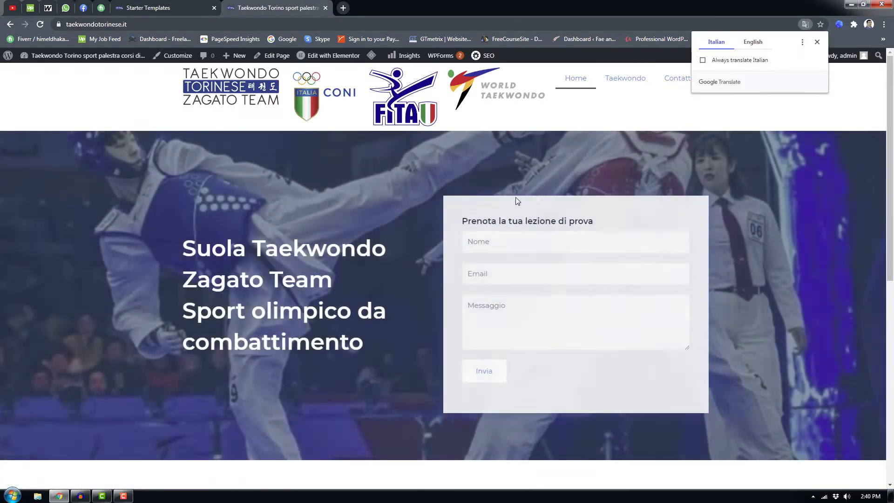
{"action": "scroll", "coordinate": [274, 227], "scroll_direction": "down", "scroll_amount": 3}
{"action": "scroll", "coordinate": [547, 207], "scroll_direction": "up", "scroll_amount": 3}
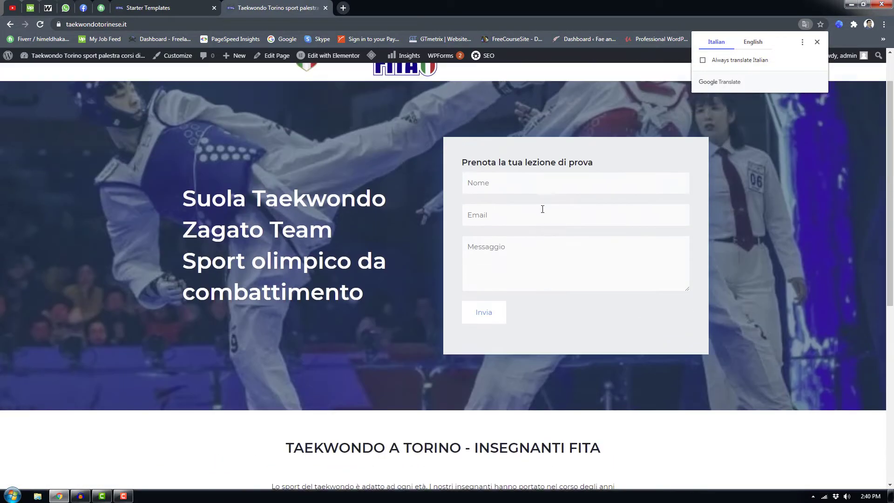
Step: Examine the hero section and callback form of the Electrician template's Home page
{"action": "left_click", "coordinate": [159, 4]}
{"action": "scroll", "coordinate": [384, 228], "scroll_direction": "up", "scroll_amount": 10}
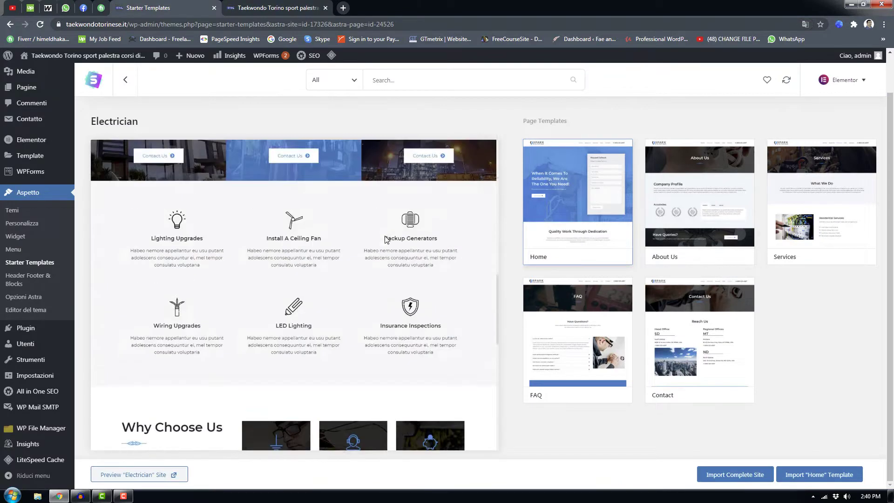
{"action": "scroll", "coordinate": [385, 243], "scroll_direction": "up", "scroll_amount": 3}
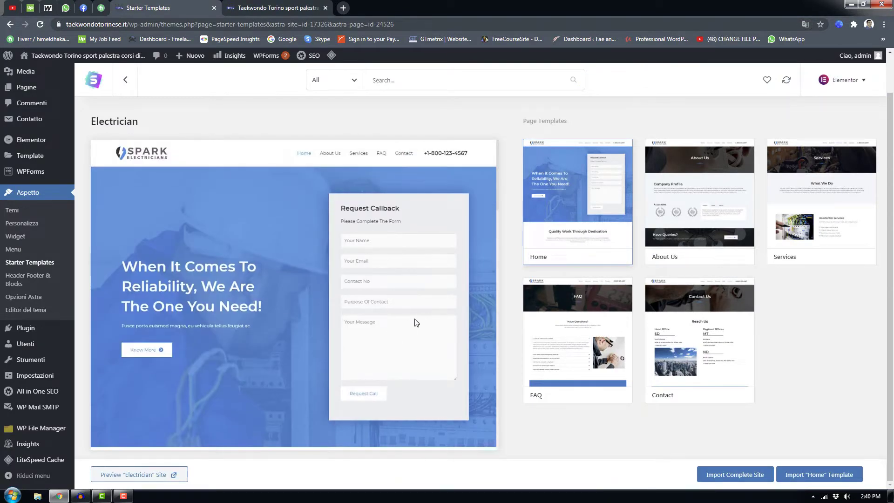
Step: Compare the live home page's lower sections with the quote form area of the Electrician Home template
{"action": "left_click", "coordinate": [256, 5]}
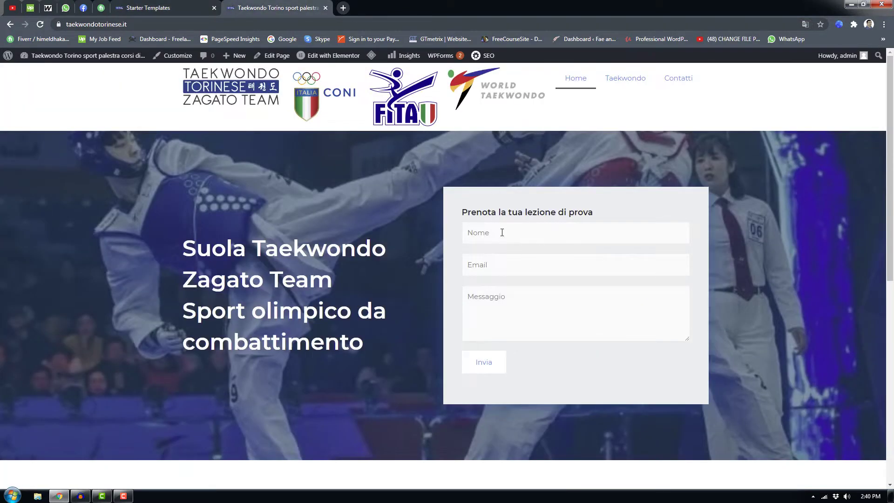
{"action": "scroll", "coordinate": [501, 232], "scroll_direction": "down", "scroll_amount": 8}
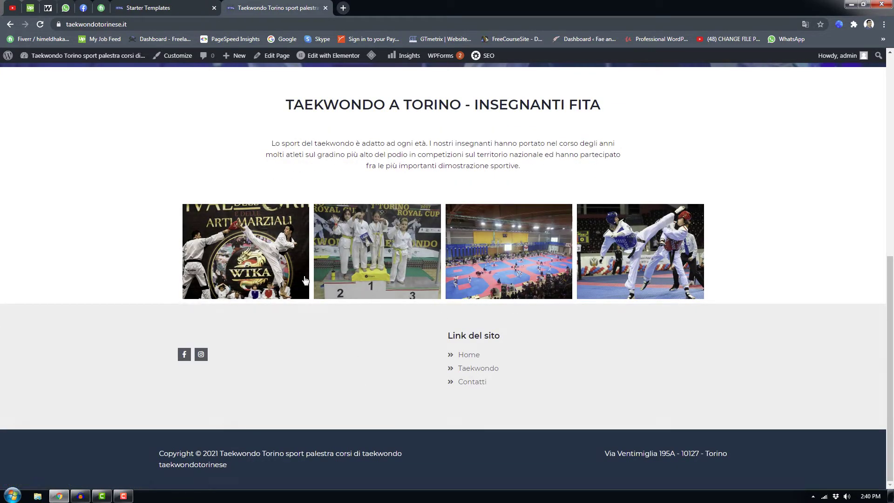
{"action": "key", "text": "ctrl+shift+Tab"}
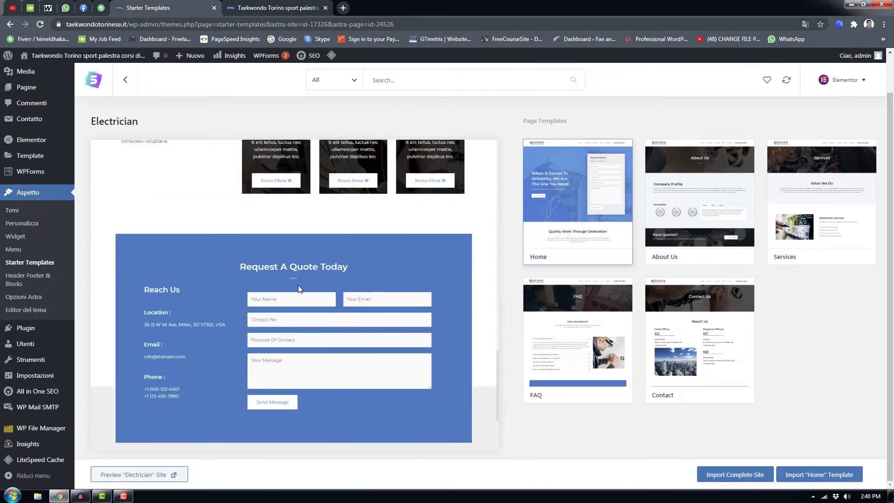
{"action": "left_click", "coordinate": [266, 4]}
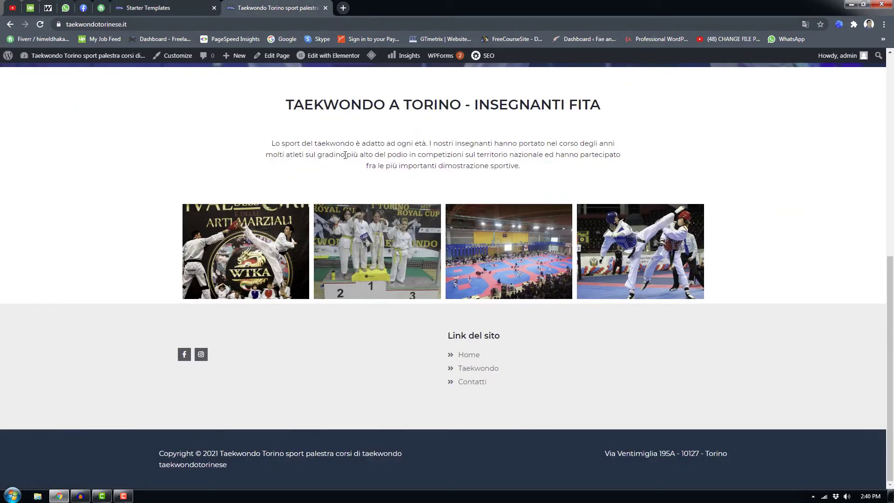
Step: Open the Header Footer & Blocks template list in a separate browser tab placed beside Starter Templates
{"action": "left_click", "coordinate": [135, 3]}
{"action": "middle_click", "coordinate": [20, 286]}
{"action": "left_click", "coordinate": [375, 3]}
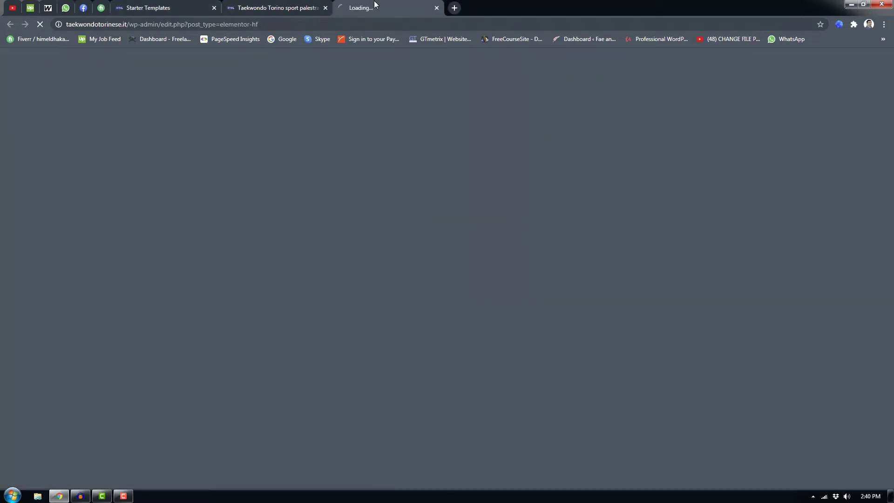
{"action": "left_click_drag", "start_coordinate": [375, 3], "coordinate": [275, 4]}
Step: Compare the live site's footer with the Electrician template's footer, and return to the Header Footer & Blocks list
{"action": "left_click", "coordinate": [357, 4]}
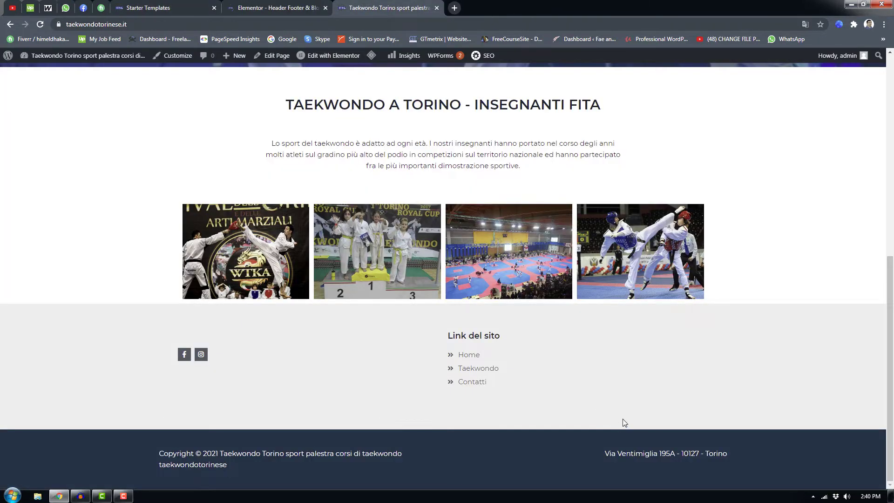
{"action": "left_click", "coordinate": [191, 8]}
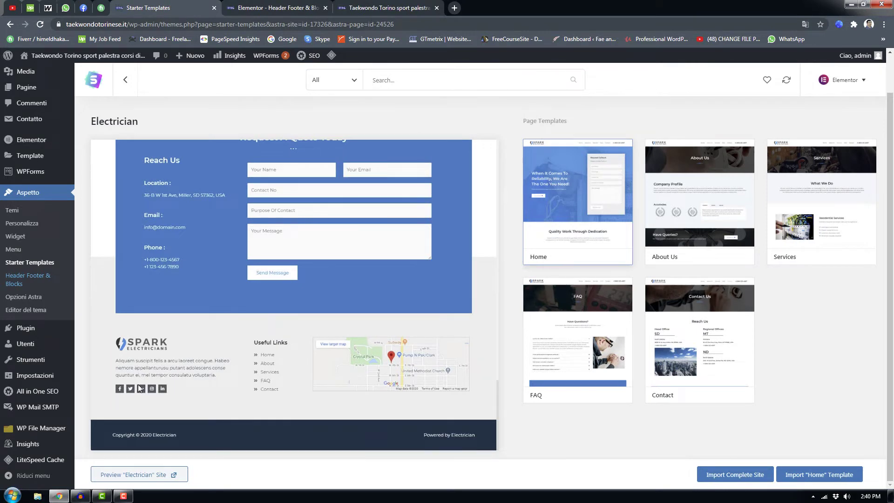
{"action": "left_click", "coordinate": [254, 4]}
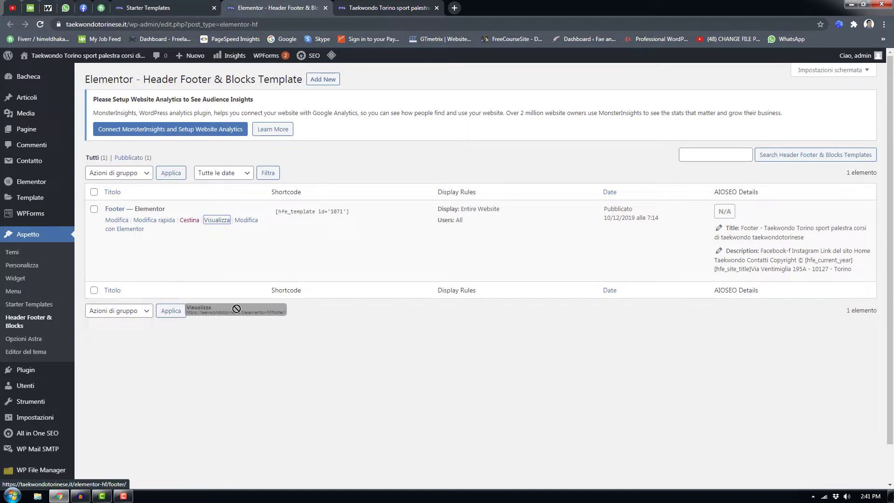
Step: Open the Footer template in Elementor, compare it with the live site's footer, and close the editor tab
{"action": "left_click", "coordinate": [246, 220]}
{"action": "left_click", "coordinate": [367, 5]}
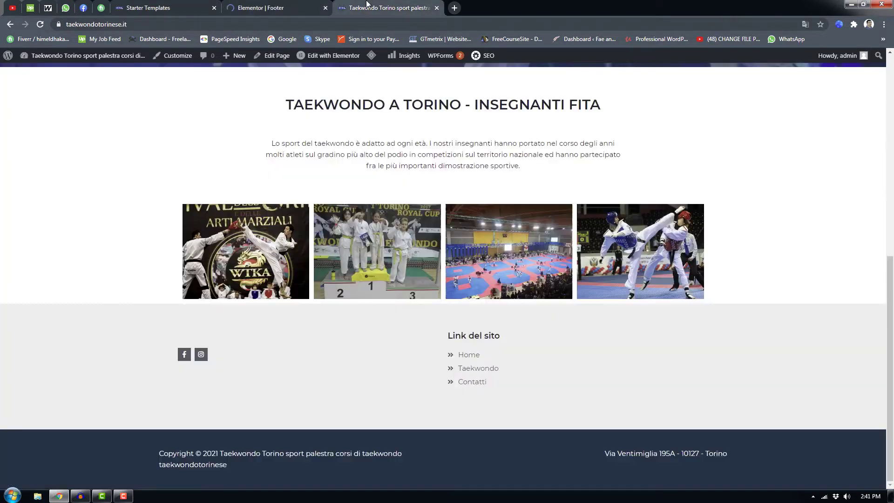
{"action": "left_click", "coordinate": [238, 4]}
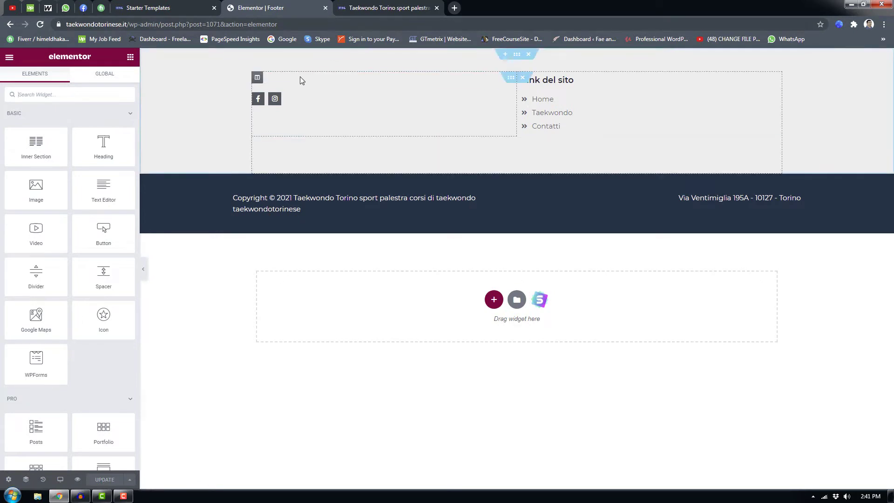
{"action": "left_click", "coordinate": [326, 9]}
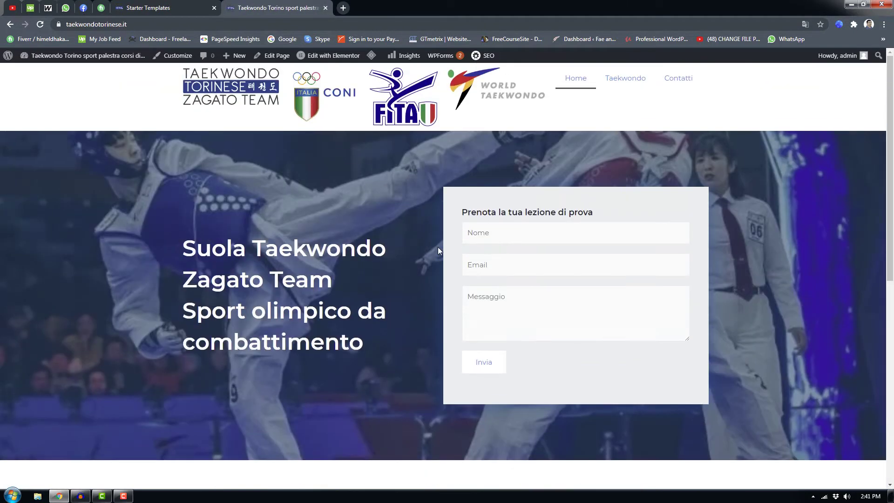
Step: Find the site-wide header template in the Theme Builder list and open it in Elementor in a new browser tab
{"action": "left_click", "coordinate": [161, 6]}
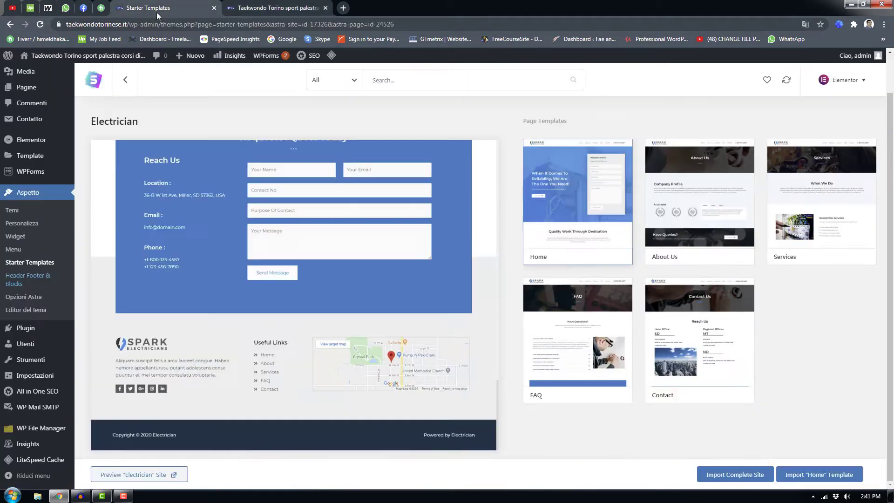
{"action": "mouse_move", "coordinate": [35, 145]}
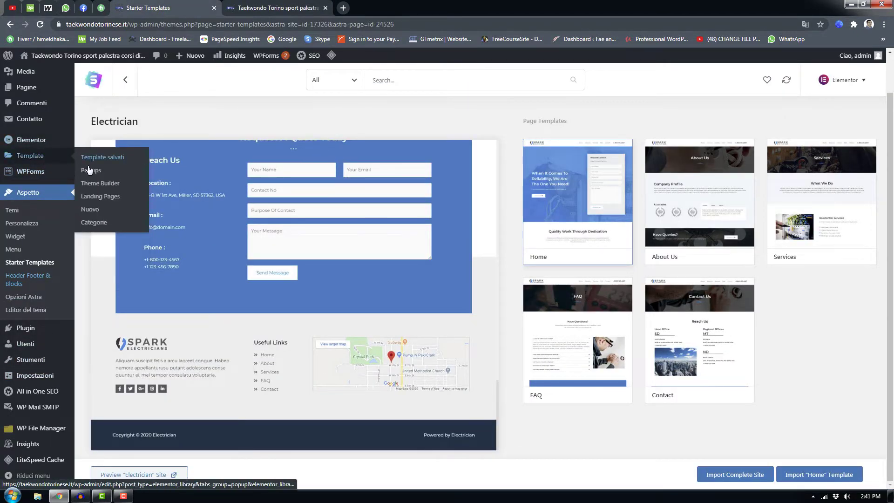
{"action": "left_click", "coordinate": [106, 187]}
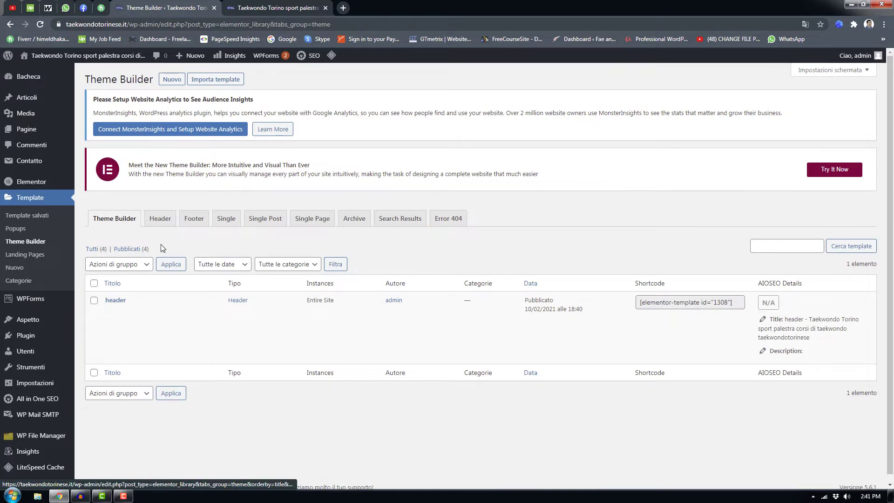
{"action": "mouse_move", "coordinate": [171, 321]}
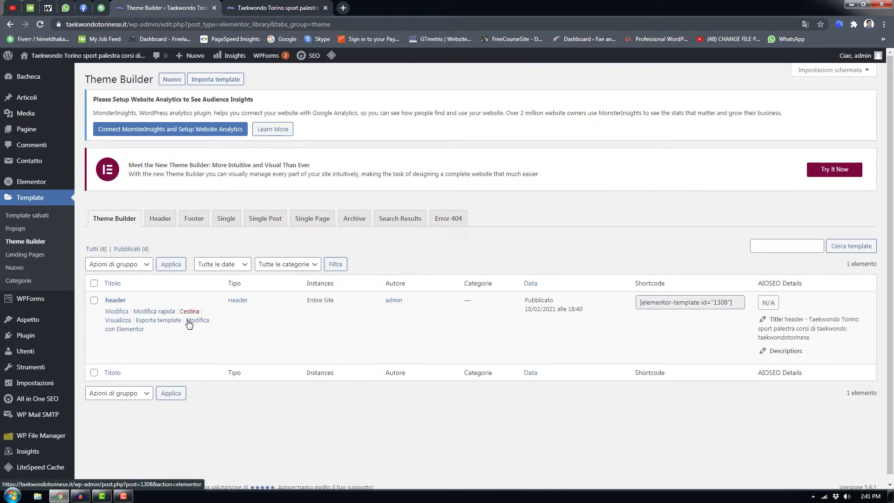
{"action": "left_click", "coordinate": [137, 330]}
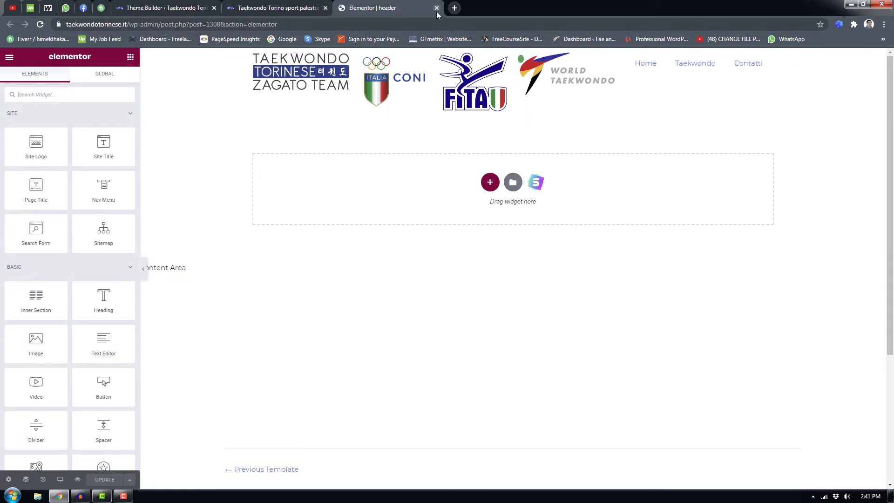
Step: Switch the header template's preview to Mobile and examine how the logos stack
{"action": "left_click", "coordinate": [61, 479]}
{"action": "left_click", "coordinate": [77, 456]}
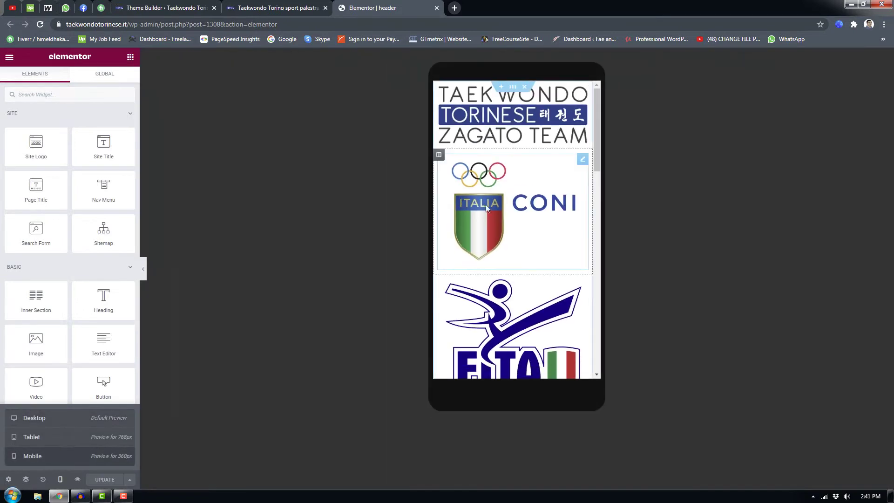
{"action": "scroll", "coordinate": [503, 256], "scroll_direction": "down", "scroll_amount": 5}
{"action": "scroll", "coordinate": [503, 256], "scroll_direction": "up", "scroll_amount": 10}
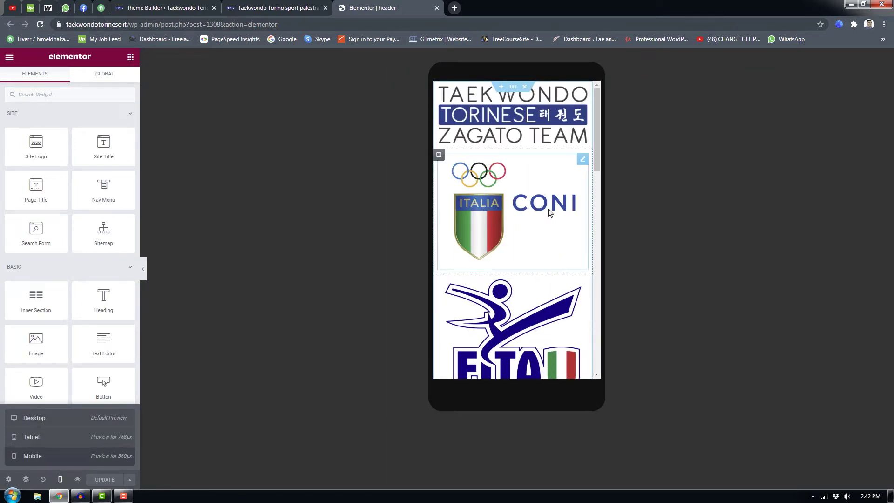
Step: Place the live home page's tab after the header editor and inspect its FITA logo in the developer tools
{"action": "left_click", "coordinate": [287, 9]}
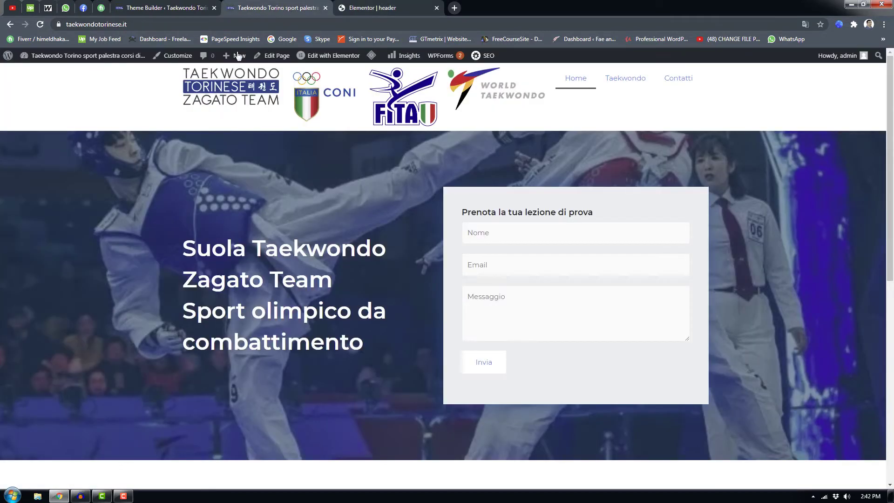
{"action": "left_click_drag", "start_coordinate": [287, 9], "coordinate": [389, 9]}
{"action": "right_click", "coordinate": [389, 92]}
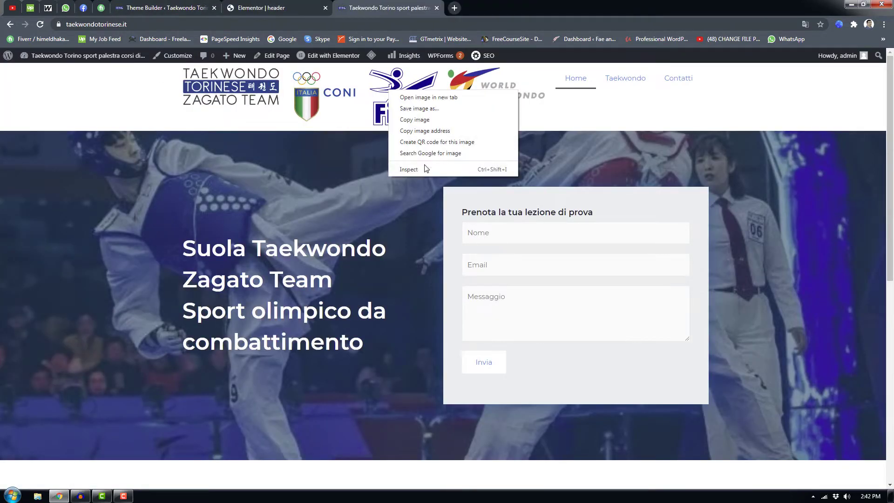
{"action": "left_click", "coordinate": [418, 172]}
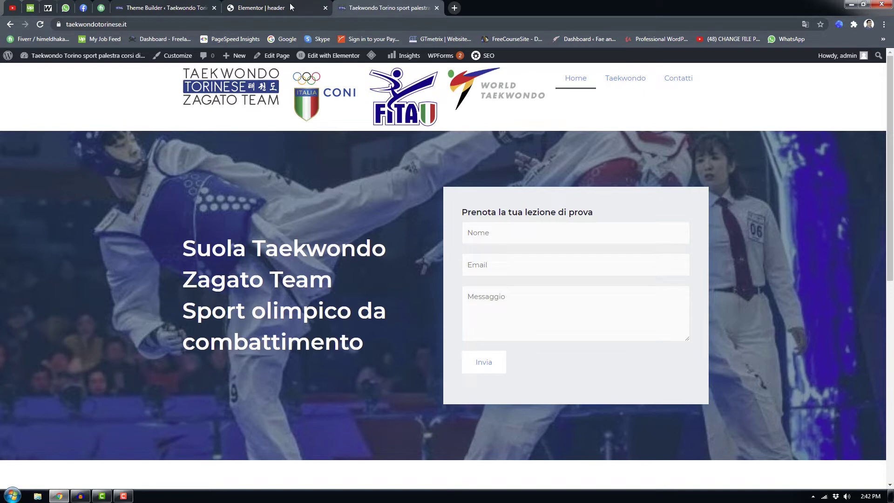
{"action": "key", "text": "ctrl+shift+Tab"}
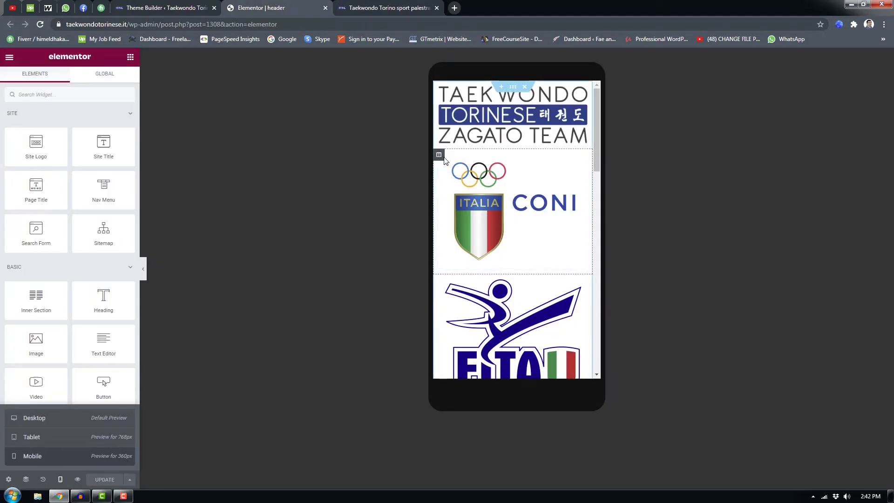
{"action": "key", "text": "ctrl+Tab"}
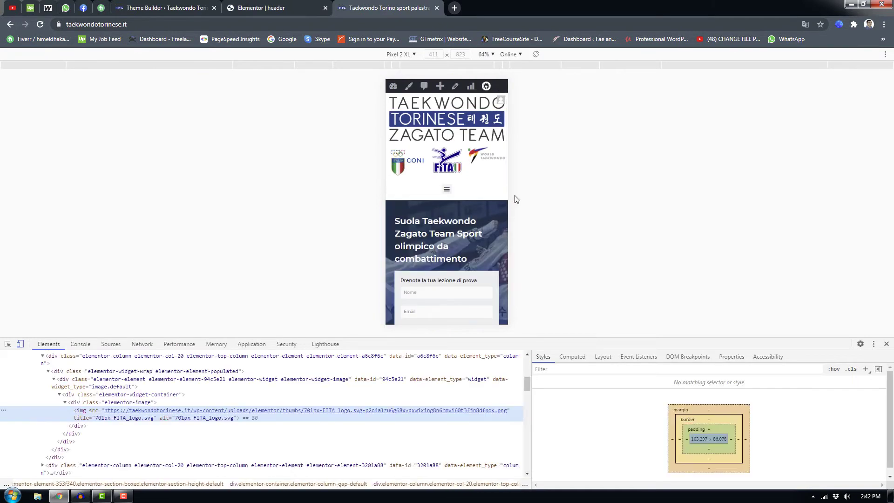
Step: Dock the developer tools beside the page and set the Pixel 2 XL preview zoom to 100%
{"action": "left_click", "coordinate": [873, 345]}
{"action": "left_click", "coordinate": [883, 360]}
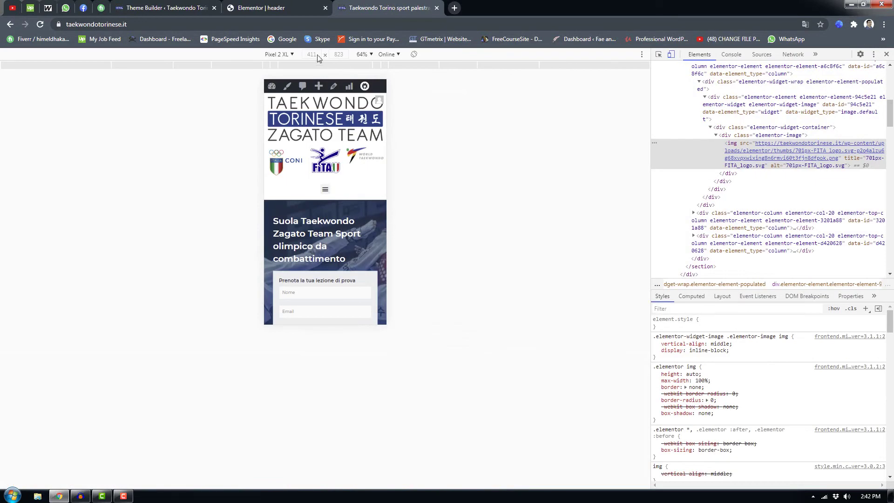
{"action": "left_click", "coordinate": [364, 57]}
{"action": "left_click", "coordinate": [370, 88]}
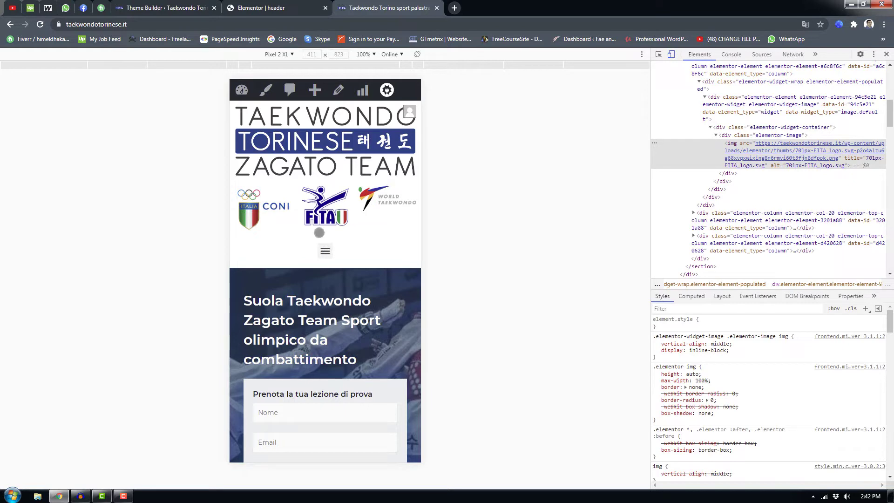
Step: Compare the header template's Desktop and Mobile previews in Elementor with the live site's mobile header
{"action": "left_click", "coordinate": [278, 8]}
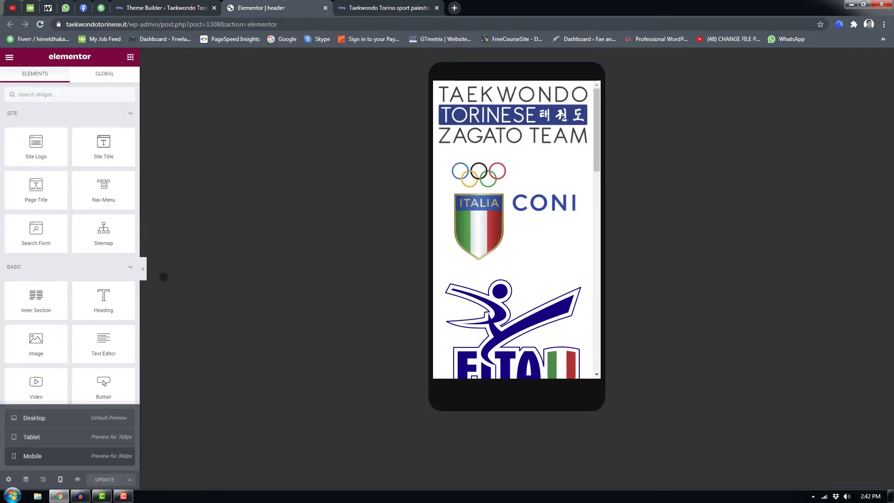
{"action": "left_click", "coordinate": [40, 419]}
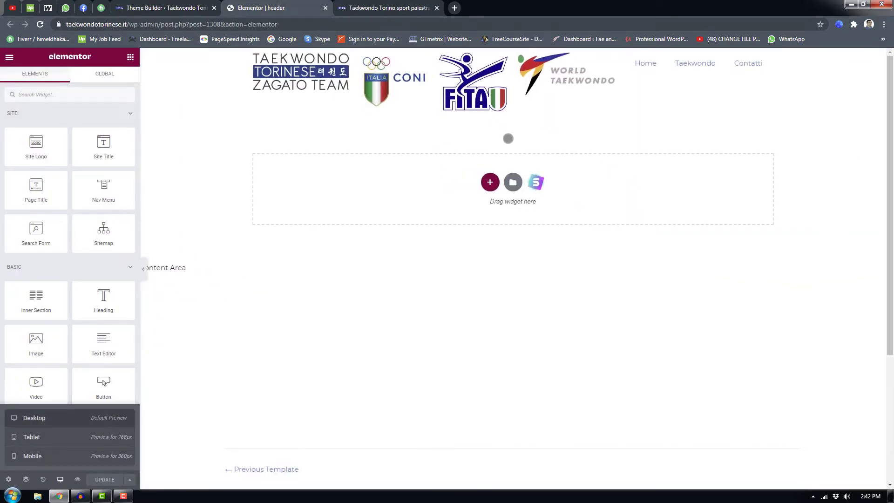
{"action": "left_click", "coordinate": [396, 7]}
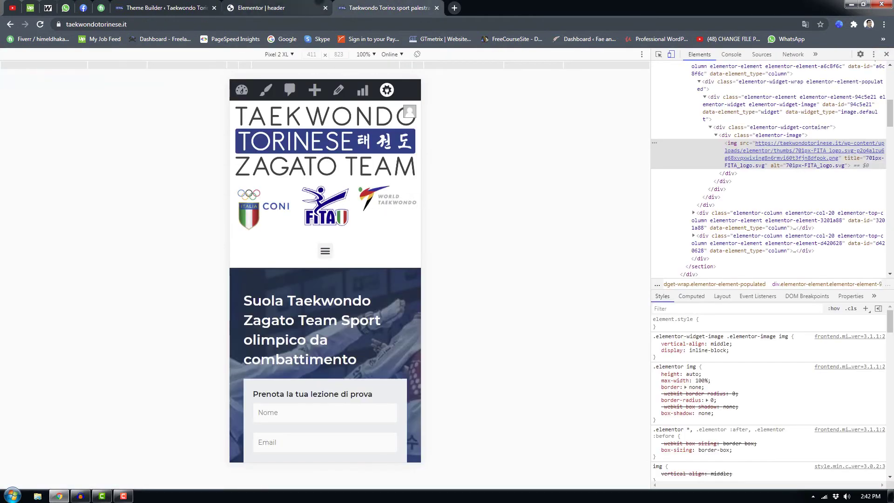
{"action": "left_click", "coordinate": [307, 8]}
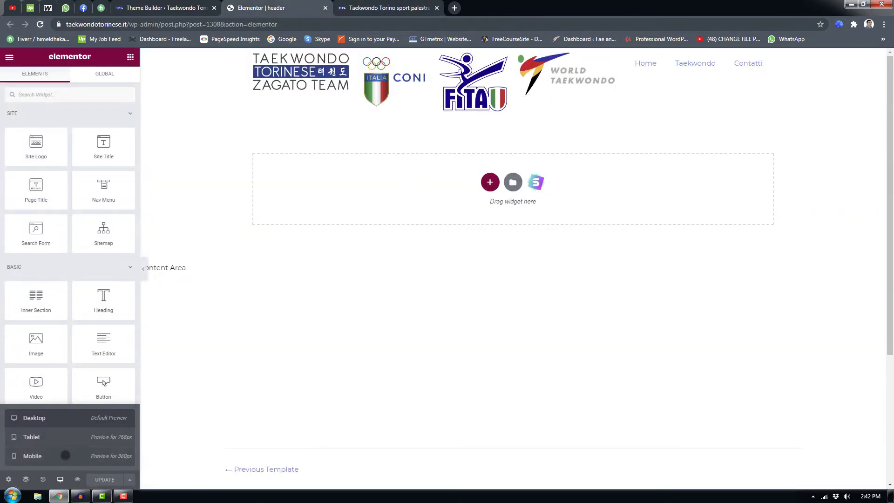
{"action": "left_click", "coordinate": [65, 454]}
{"action": "scroll", "coordinate": [510, 284], "scroll_direction": "down", "scroll_amount": 2}
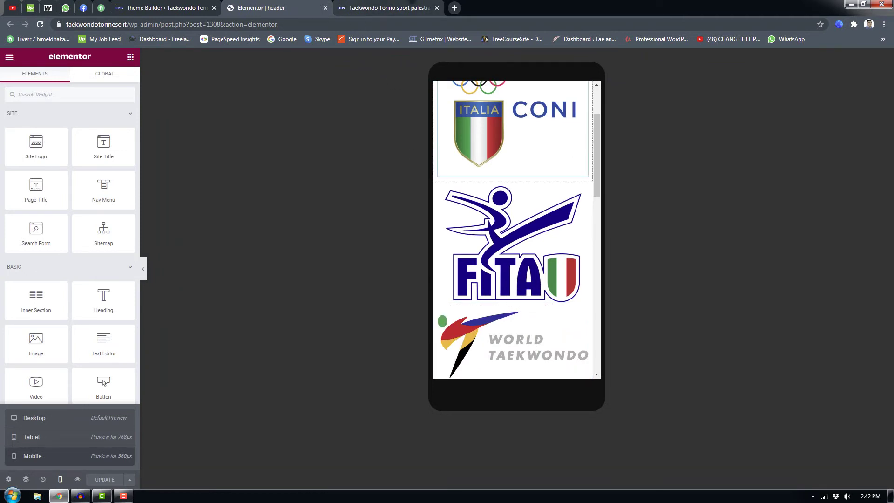
{"action": "key", "text": "ctrl+Tab"}
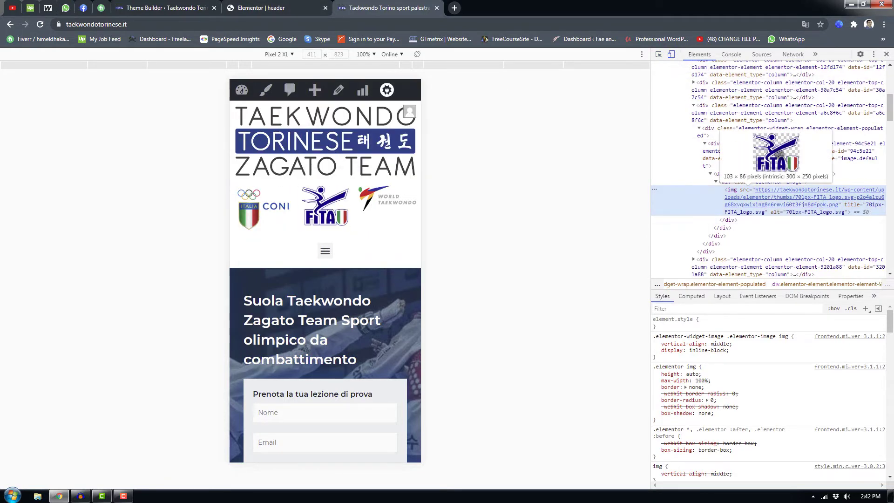
Step: Examine the width rules of the header's logo columns, toggling the FITA column's width rule off and on again
{"action": "left_click", "coordinate": [745, 112]}
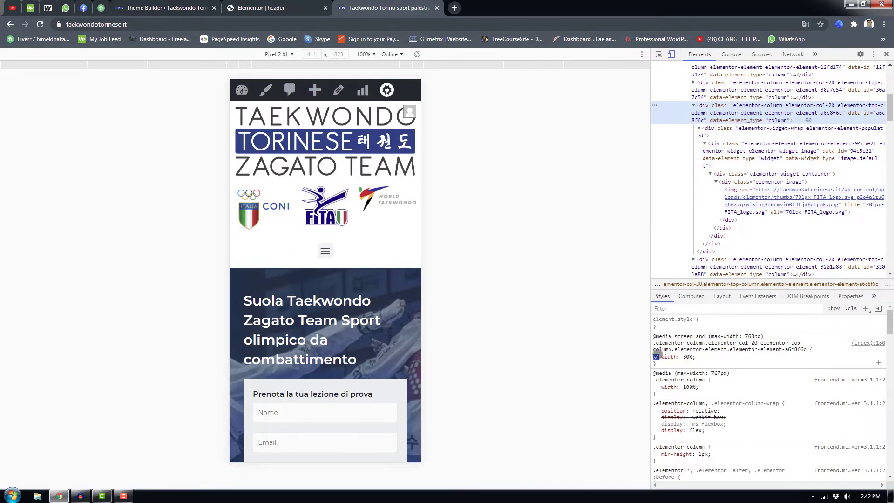
{"action": "left_click", "coordinate": [655, 356]}
{"action": "left_click", "coordinate": [655, 357]}
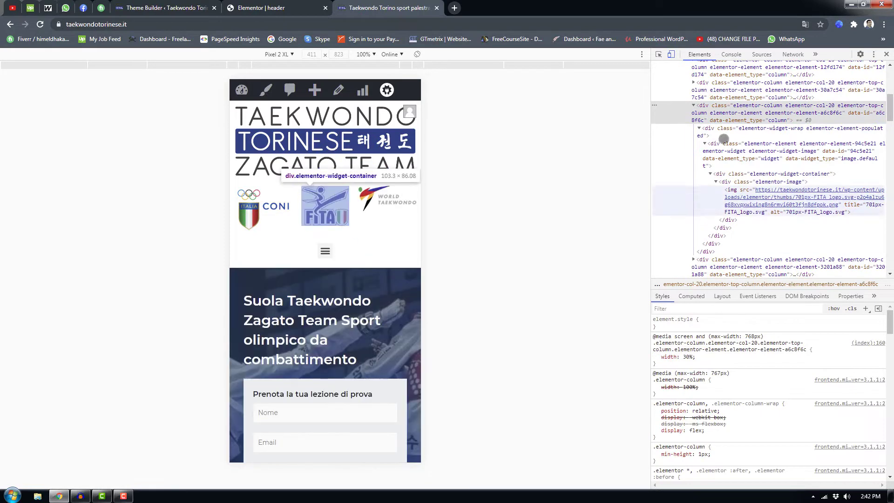
{"action": "left_click", "coordinate": [694, 90]}
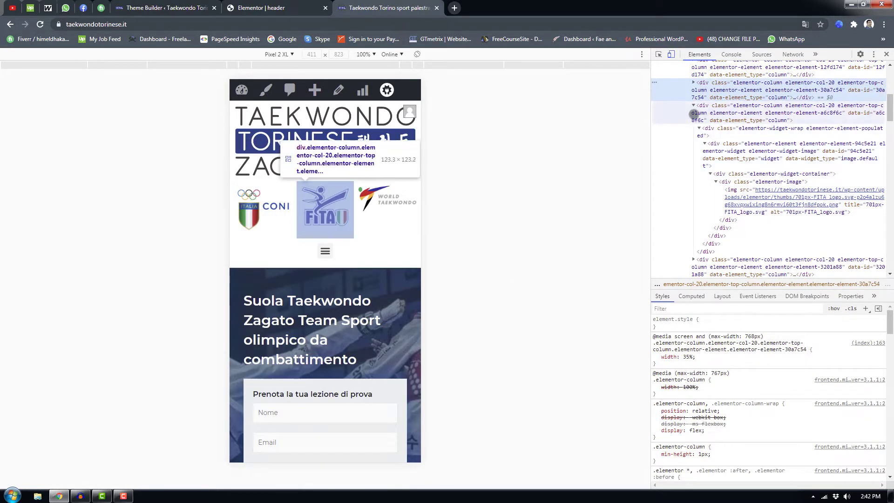
{"action": "left_click", "coordinate": [694, 105]}
{"action": "left_click", "coordinate": [711, 141]}
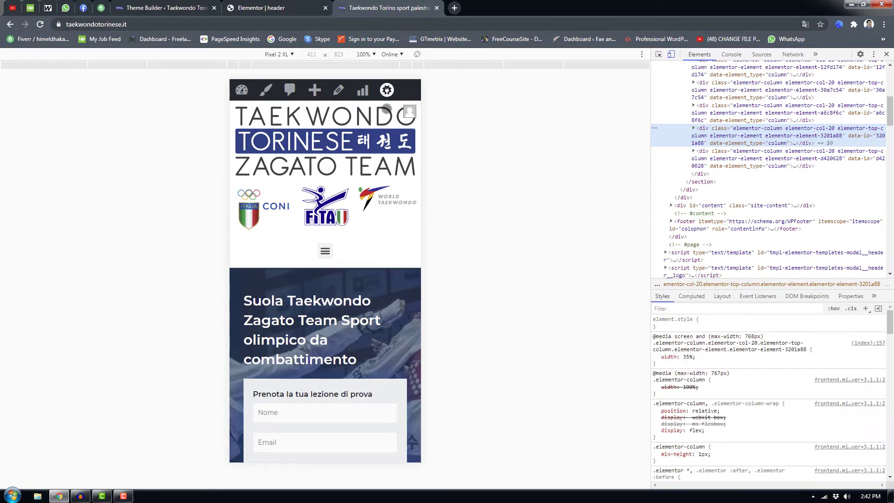
Step: Check the live header in Responsive mode at a width of about 496 px, and close the developer tools
{"action": "left_click", "coordinate": [288, 55]}
{"action": "left_click", "coordinate": [279, 79]}
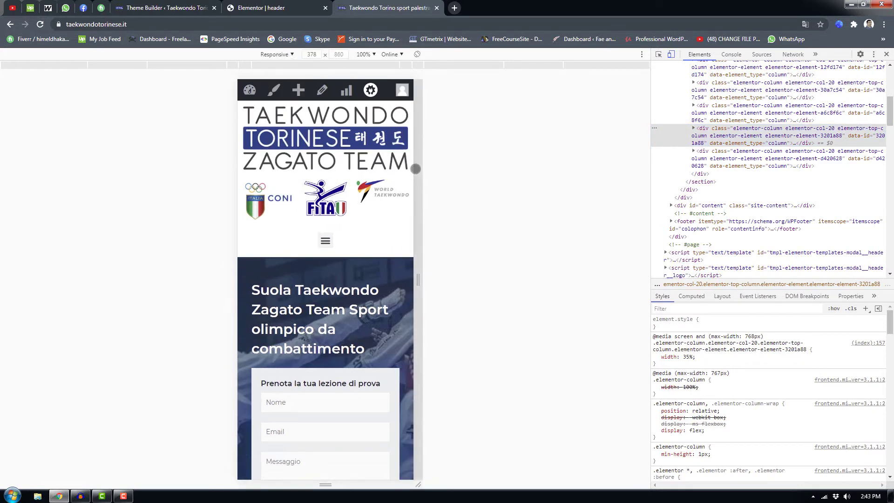
{"action": "mouse_move", "coordinate": [451, 170]}
{"action": "left_mouse_down"}
{"action": "mouse_move", "coordinate": [470, 168]}
{"action": "mouse_move", "coordinate": [422, 165]}
{"action": "mouse_move", "coordinate": [444, 163]}
{"action": "left_mouse_up"}
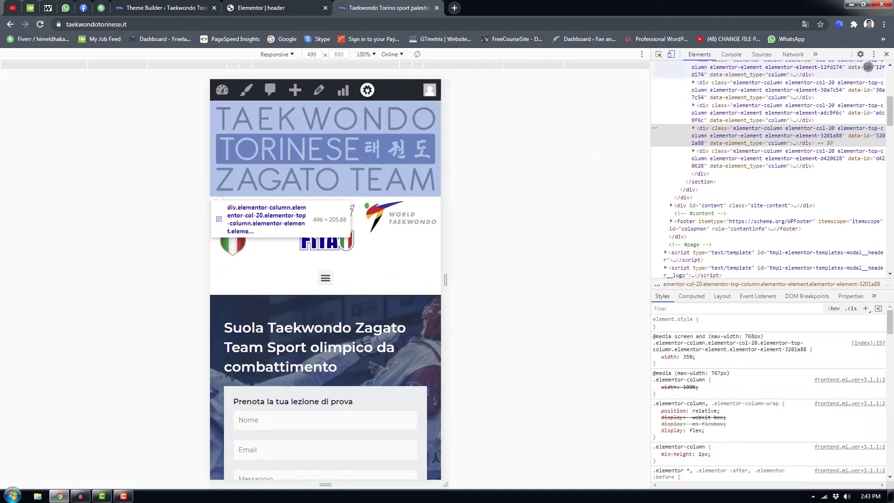
{"action": "left_click", "coordinate": [886, 54]}
Step: Look over the live home page, and open the Contatti page to review its contact details
{"action": "scroll", "coordinate": [604, 186], "scroll_direction": "down", "scroll_amount": 5}
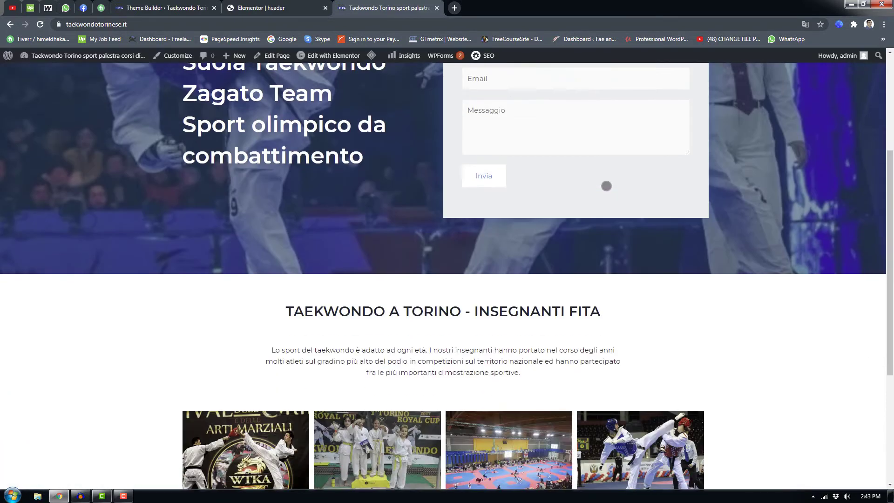
{"action": "scroll", "coordinate": [651, 140], "scroll_direction": "up", "scroll_amount": 5}
{"action": "left_click", "coordinate": [677, 78]}
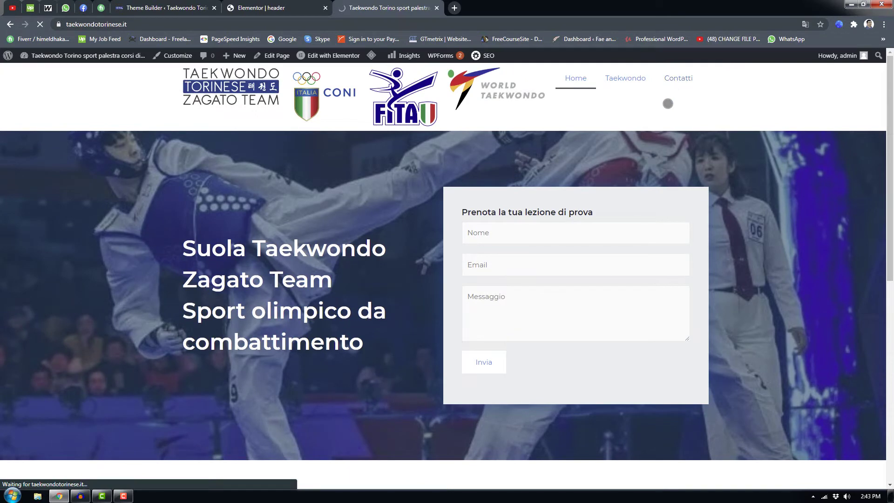
{"action": "scroll", "coordinate": [405, 253], "scroll_direction": "down", "scroll_amount": 5}
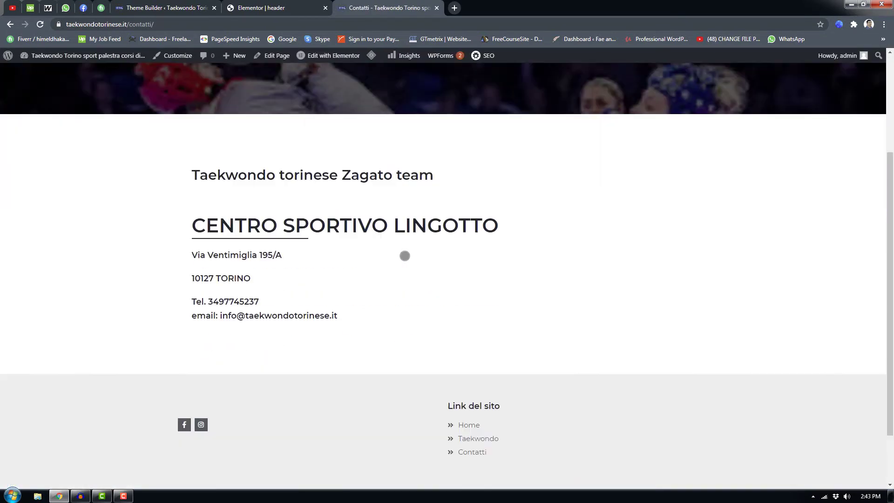
{"action": "scroll", "coordinate": [309, 230], "scroll_direction": "up", "scroll_amount": 5}
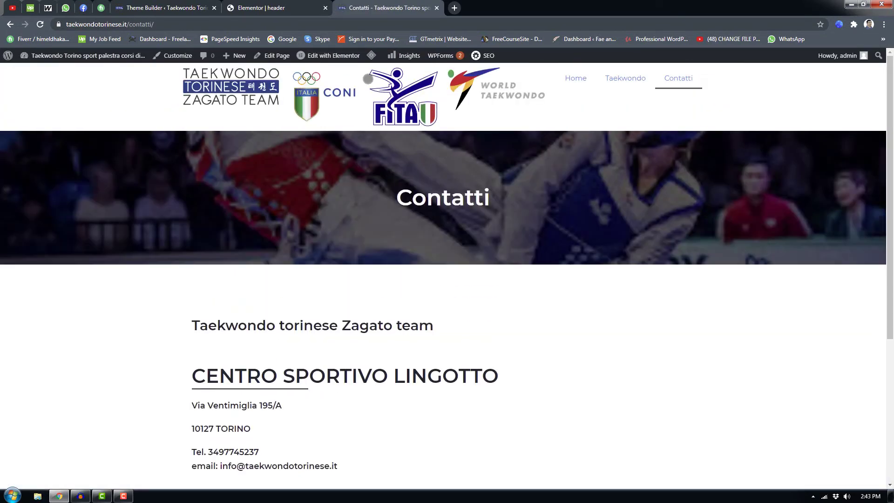
Step: Open the Contatti page in Elementor and add a second <br> tag before the email line in the phone-and-email heading
{"action": "left_click", "coordinate": [328, 55]}
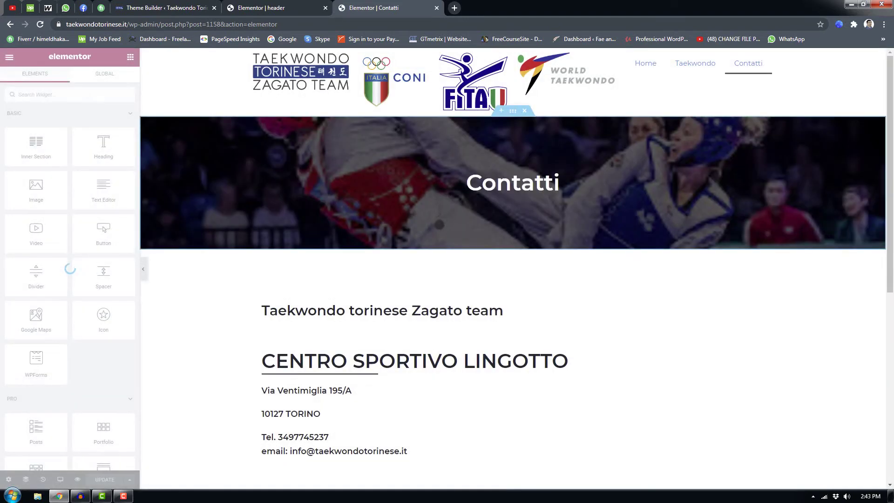
{"action": "scroll", "coordinate": [307, 305], "scroll_direction": "down", "scroll_amount": 1}
{"action": "left_click", "coordinate": [295, 391]}
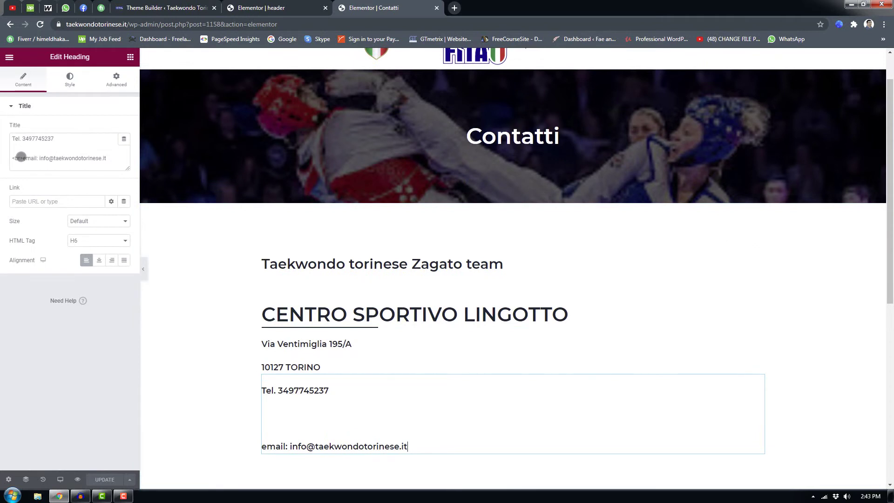
{"action": "left_click", "coordinate": [23, 158]}
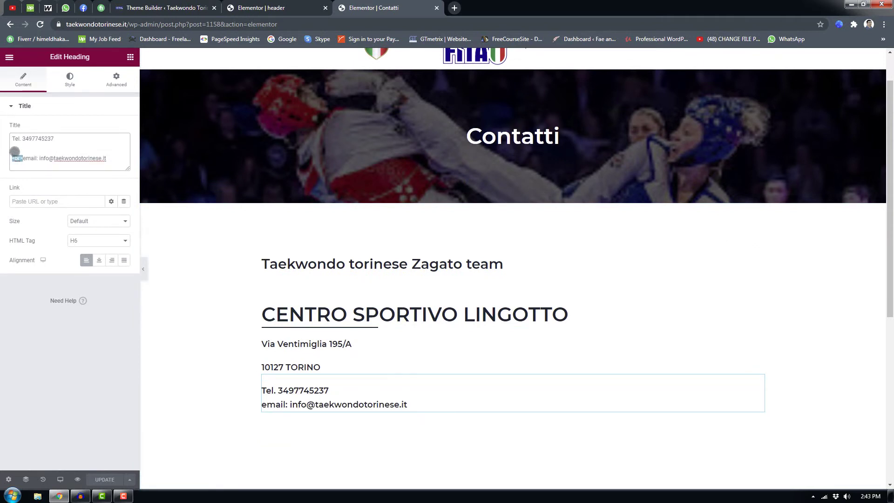
{"action": "type", "text": "<br>"}
{"action": "left_click", "coordinate": [25, 158]}
{"action": "key", "text": "Return"}
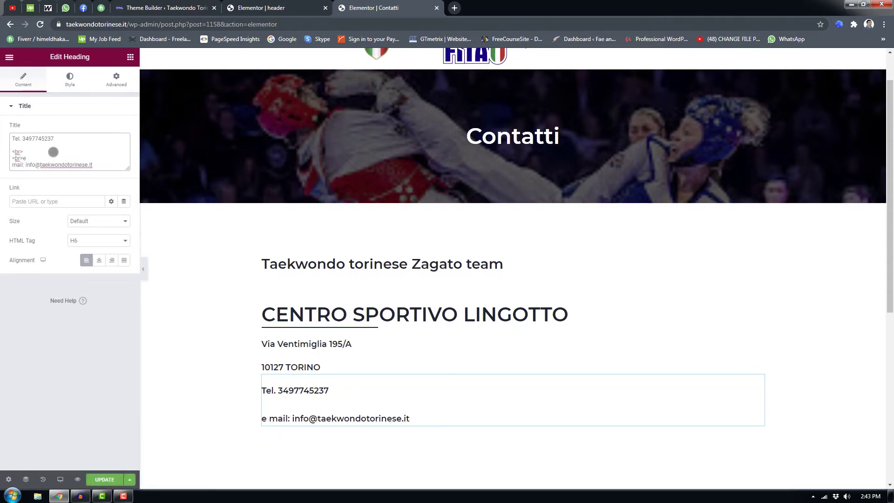
Step: Clean up the phone-and-email heading's text, rejoining the word "email" and placing that line directly below the two <br> tags
{"action": "left_click", "coordinate": [33, 145]}
{"action": "key", "text": "BackSpace"}
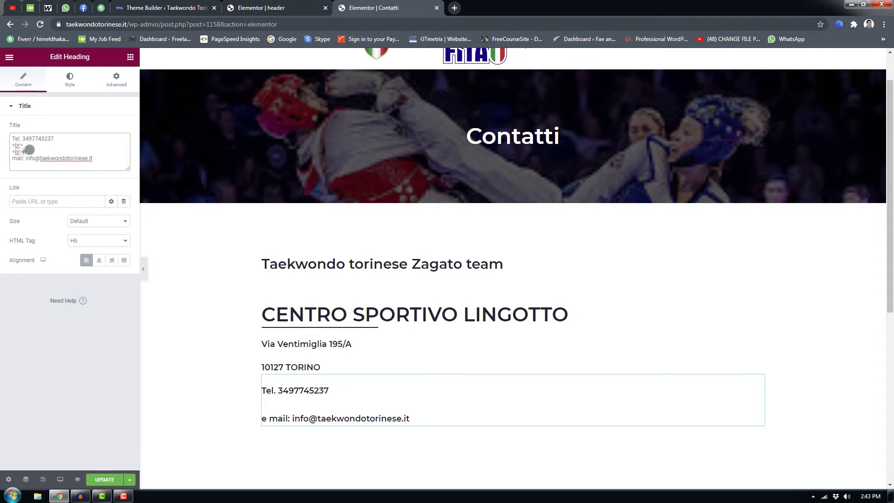
{"action": "left_click", "coordinate": [29, 150]}
{"action": "key", "text": "BackSpace"}
{"action": "type", "text": "e"}
{"action": "key", "text": "Delete"}
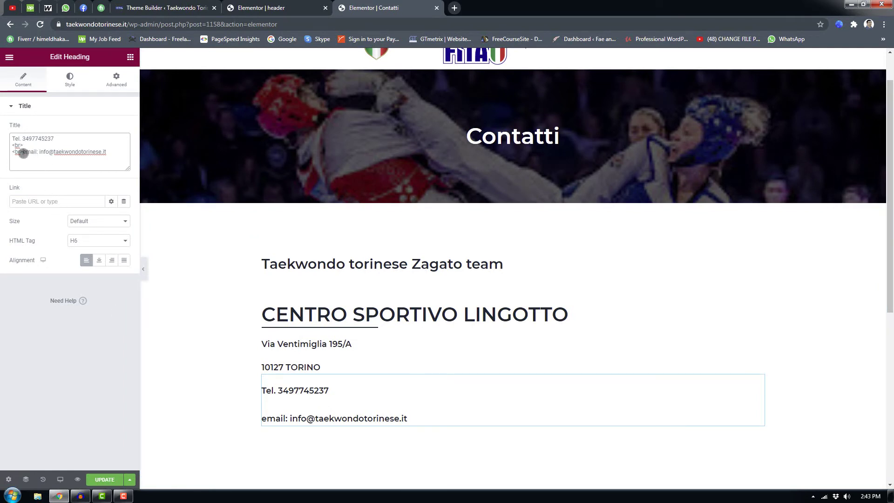
{"action": "key", "text": "Return"}
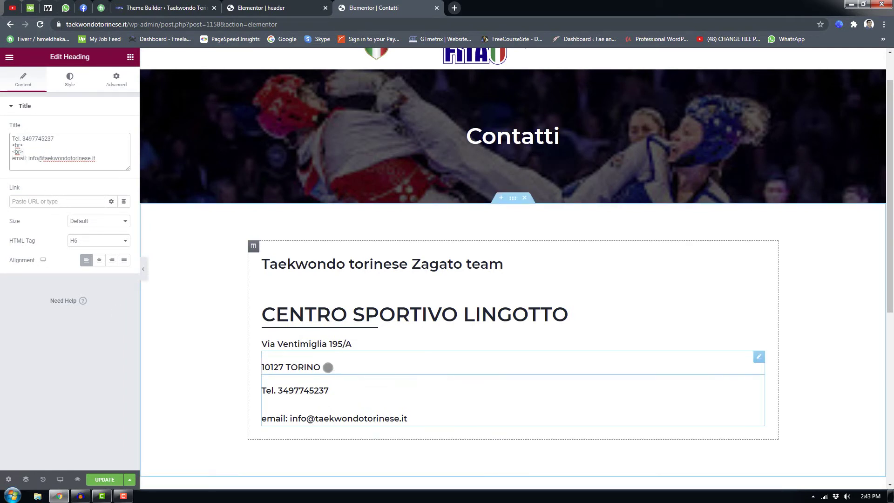
Step: Delete the divider line beneath the CENTRO SPORTIVO LINGOTTO heading and update the page
{"action": "left_click", "coordinate": [321, 334]}
{"action": "left_click", "coordinate": [321, 321]}
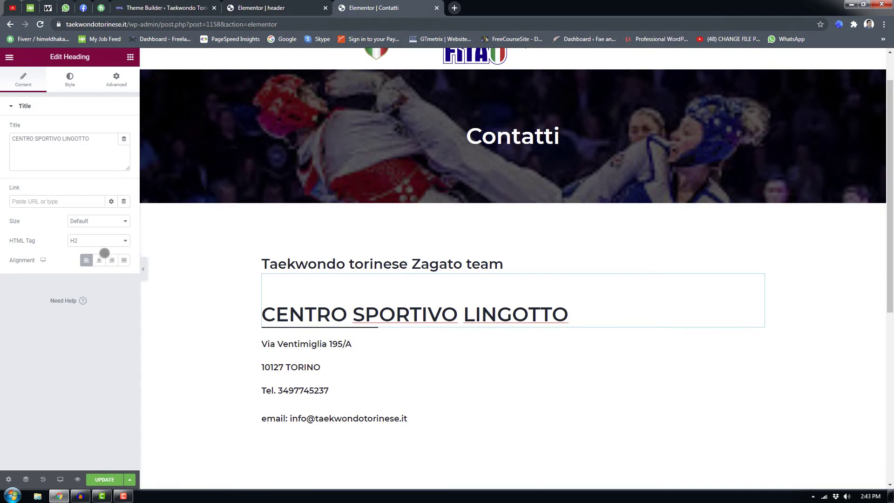
{"action": "left_click", "coordinate": [71, 78]}
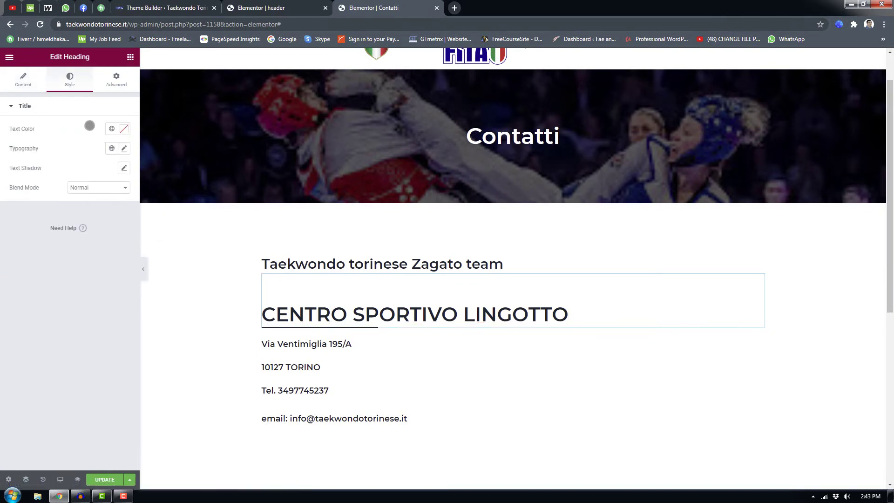
{"action": "left_click", "coordinate": [107, 74]}
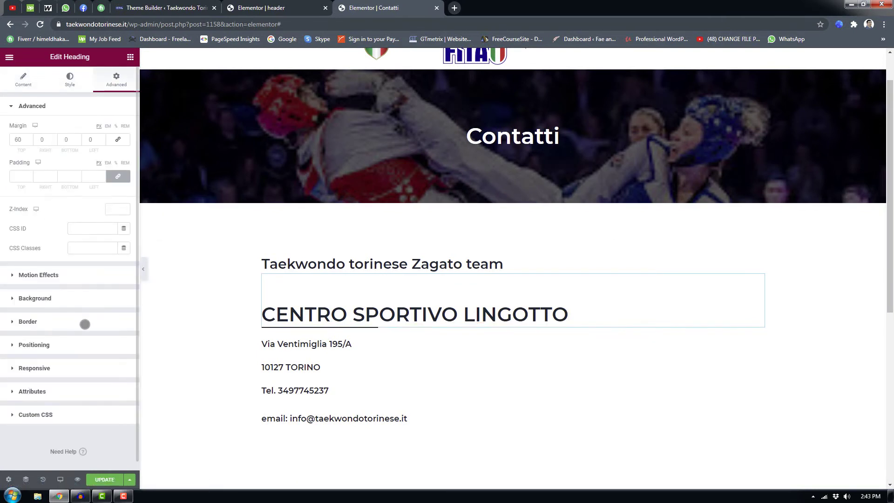
{"action": "left_click", "coordinate": [85, 324]}
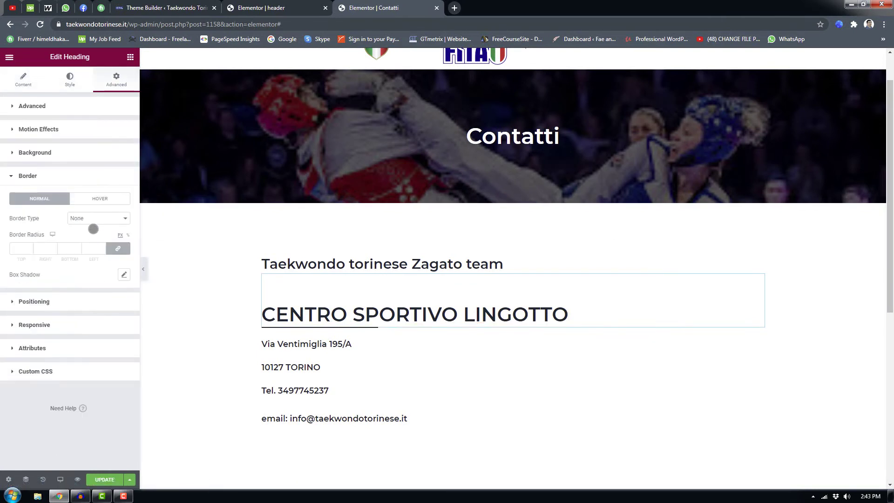
{"action": "right_click", "coordinate": [312, 327]}
{"action": "left_click", "coordinate": [351, 459]}
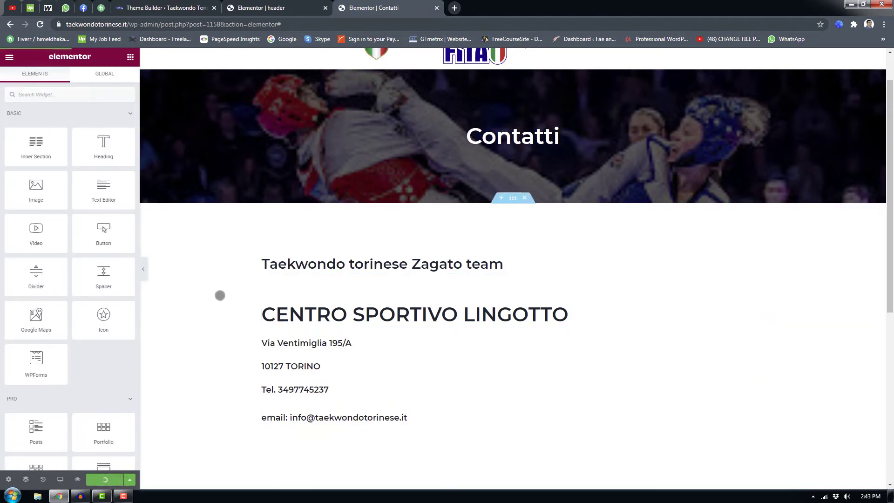
Step: Review the client's requested changes in WhatsApp Web and compare them with the edited Contatti page
{"action": "left_click", "coordinate": [65, 7]}
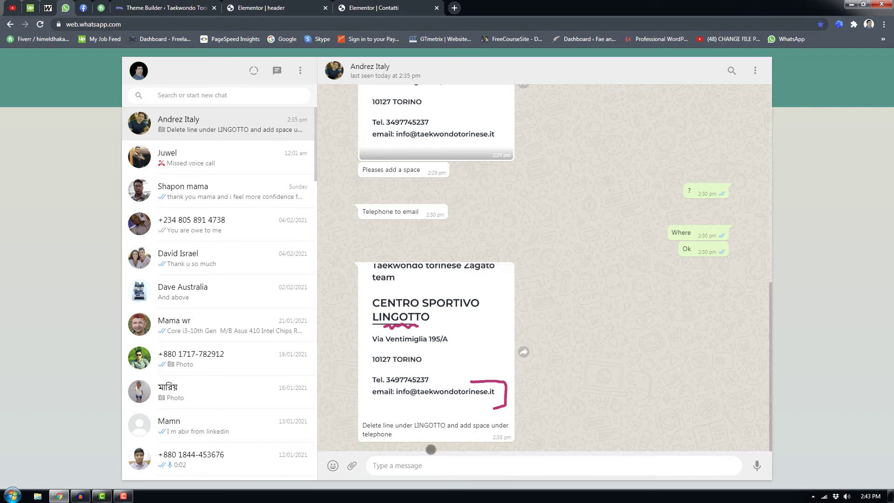
{"action": "left_click", "coordinate": [372, 8]}
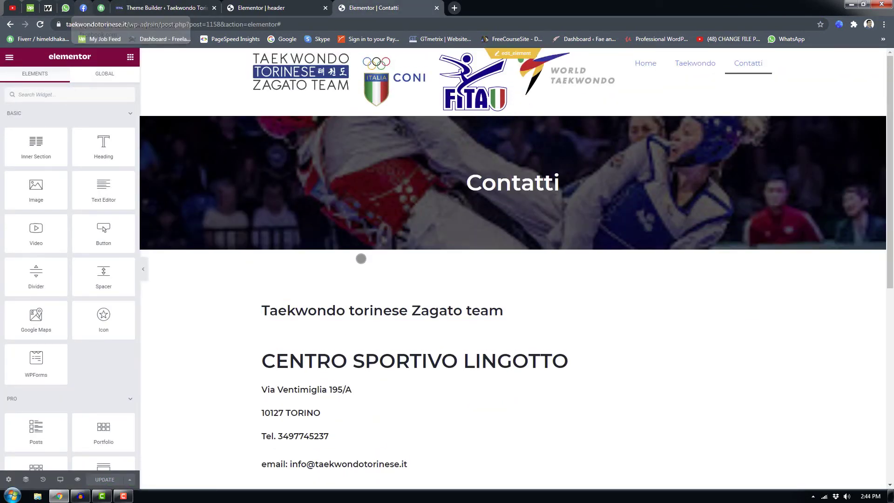
{"action": "scroll", "coordinate": [359, 257], "scroll_direction": "down", "scroll_amount": 4}
{"action": "scroll", "coordinate": [318, 344], "scroll_direction": "up", "scroll_amount": 2}
{"action": "scroll", "coordinate": [318, 345], "scroll_direction": "up", "scroll_amount": 3}
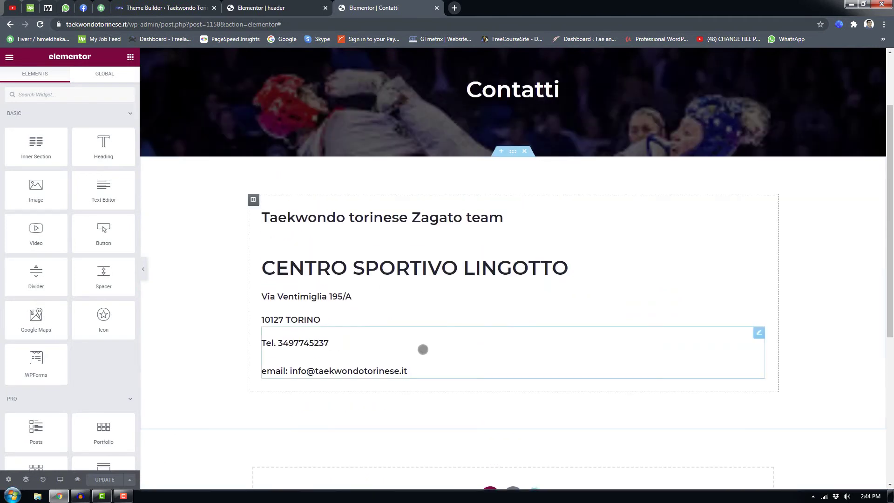
Step: Close the Contatti editor, open the live site from the Theme Builder admin page in a new tab, and look over the home page
{"action": "left_click", "coordinate": [297, 7]}
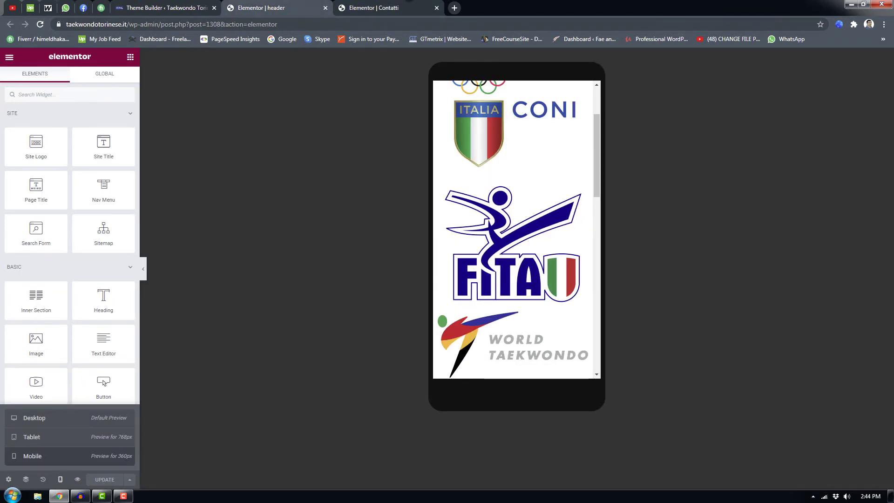
{"action": "left_click", "coordinate": [396, 8]}
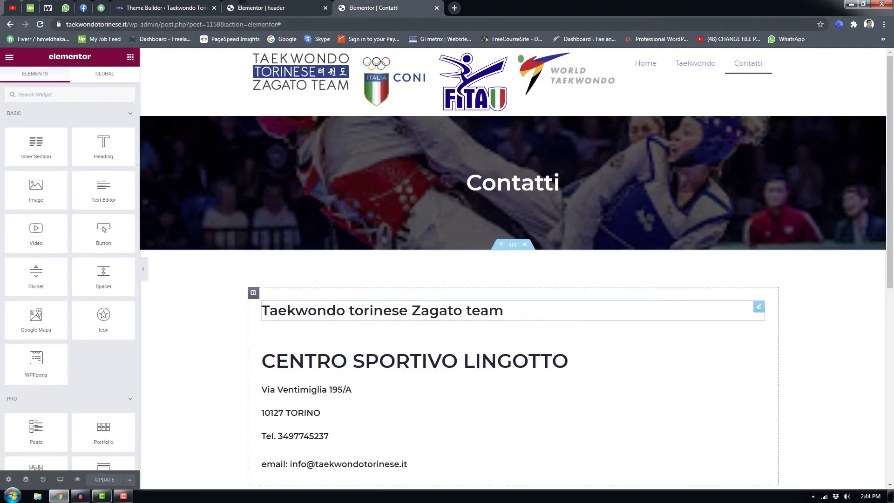
{"action": "left_click", "coordinate": [436, 8]}
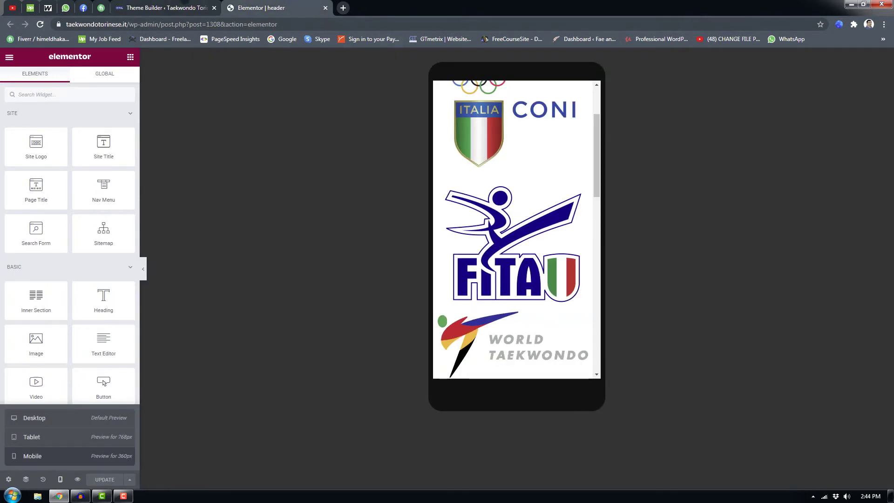
{"action": "left_click", "coordinate": [185, 4]}
{"action": "mouse_move", "coordinate": [84, 57]}
{"action": "left_click_drag", "start_coordinate": [84, 71], "coordinate": [446, 3]}
{"action": "left_click", "coordinate": [287, 8]}
{"action": "left_click", "coordinate": [199, 5]}
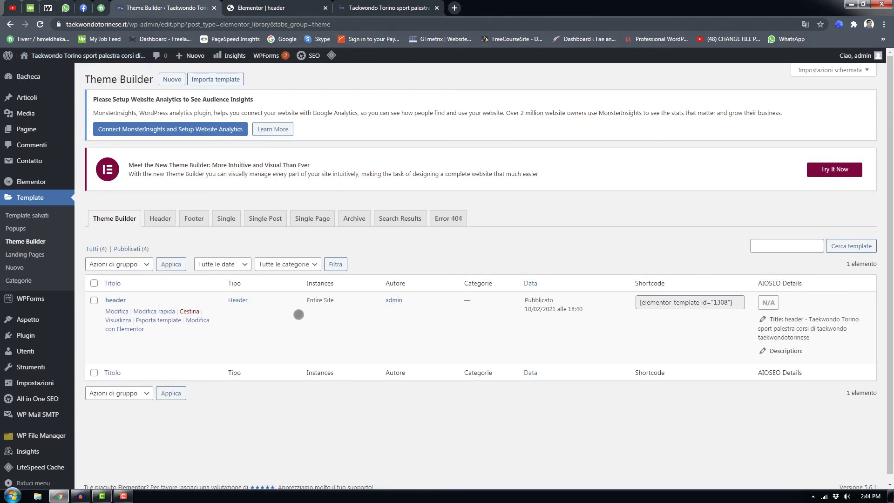
{"action": "left_click", "coordinate": [360, 6]}
{"action": "scroll", "coordinate": [367, 285], "scroll_direction": "down", "scroll_amount": 9}
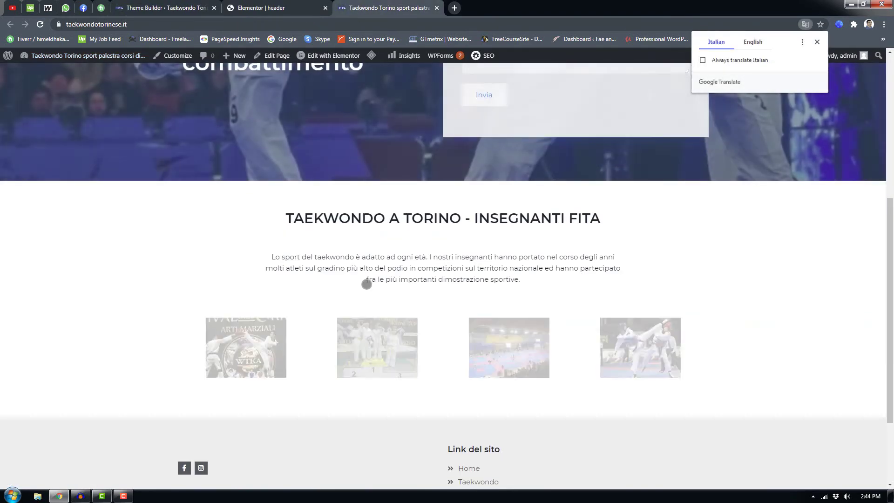
{"action": "scroll", "coordinate": [703, 330], "scroll_direction": "up", "scroll_amount": 10}
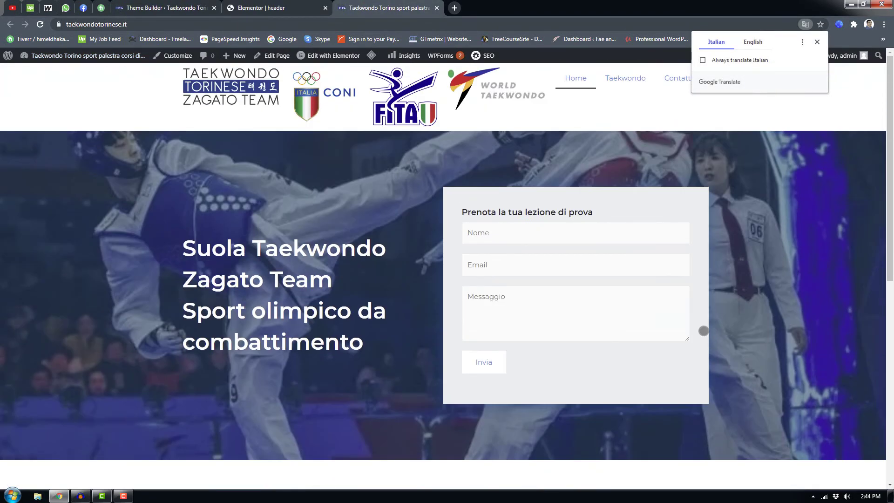
Step: Compare the live Taekwondo and Contatti pages, including their title banners and the contact details
{"action": "left_click", "coordinate": [638, 83]}
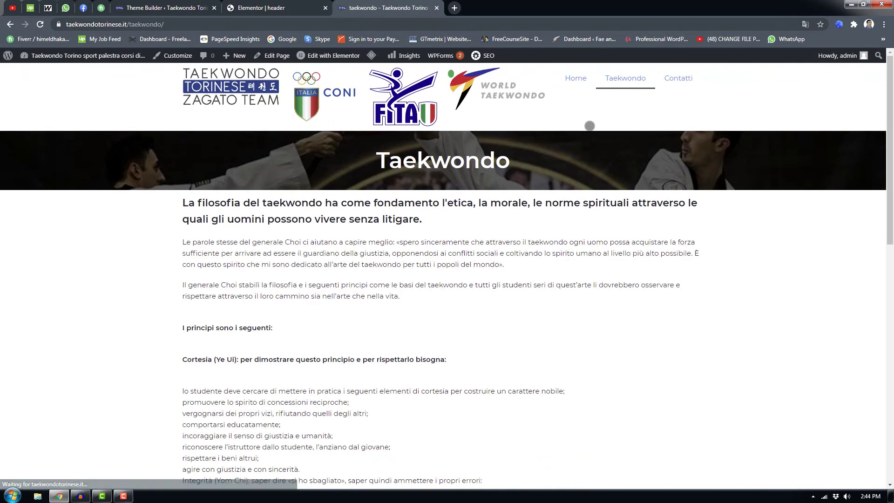
{"action": "scroll", "coordinate": [509, 283], "scroll_direction": "down", "scroll_amount": 5}
{"action": "scroll", "coordinate": [509, 283], "scroll_direction": "down", "scroll_amount": 7}
{"action": "scroll", "coordinate": [749, 236], "scroll_direction": "up", "scroll_amount": 12}
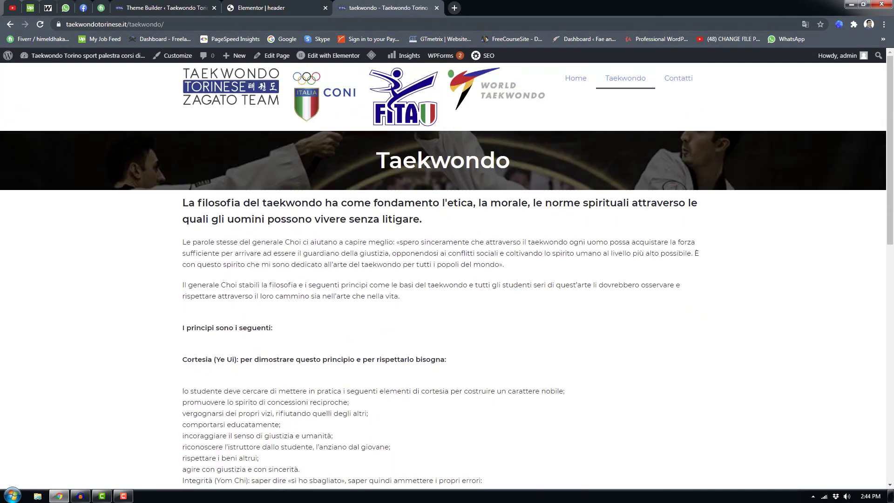
{"action": "left_click", "coordinate": [678, 78]}
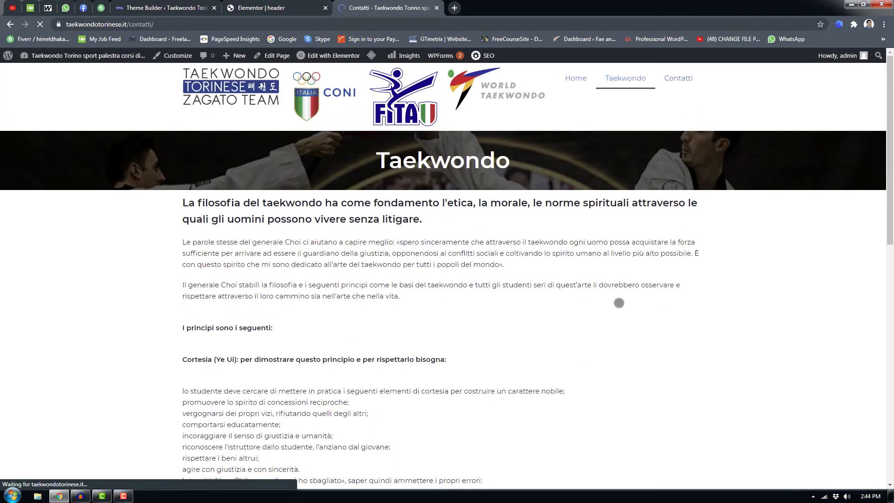
{"action": "scroll", "coordinate": [619, 303], "scroll_direction": "down", "scroll_amount": 2}
{"action": "scroll", "coordinate": [619, 303], "scroll_direction": "down", "scroll_amount": 3}
{"action": "scroll", "coordinate": [619, 303], "scroll_direction": "up", "scroll_amount": 5}
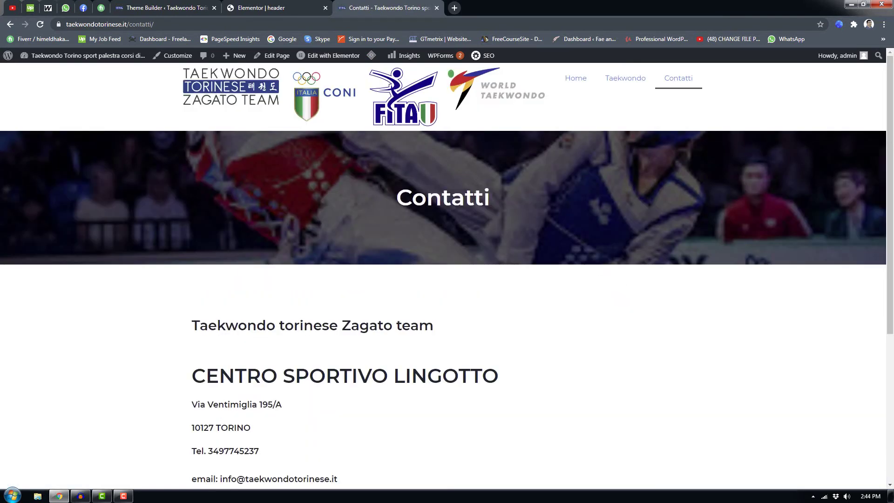
{"action": "left_click", "coordinate": [629, 78]}
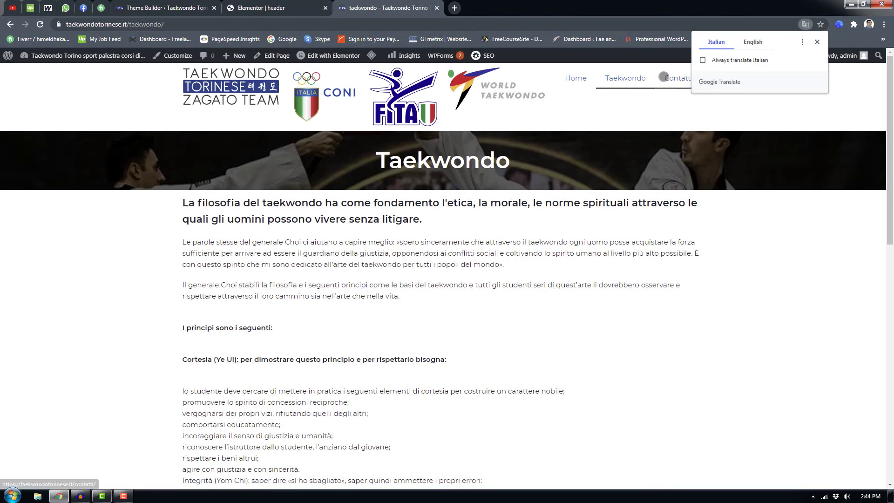
{"action": "left_click", "coordinate": [672, 78]}
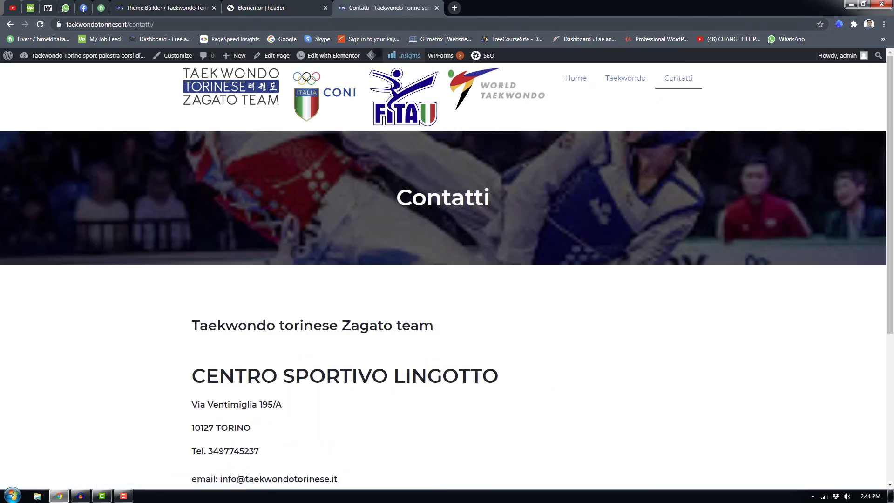
Step: Reopen Contatti in Elementor, set the title banner section's top and bottom padding to 20 px, and update the page
{"action": "mouse_move", "coordinate": [357, 51]}
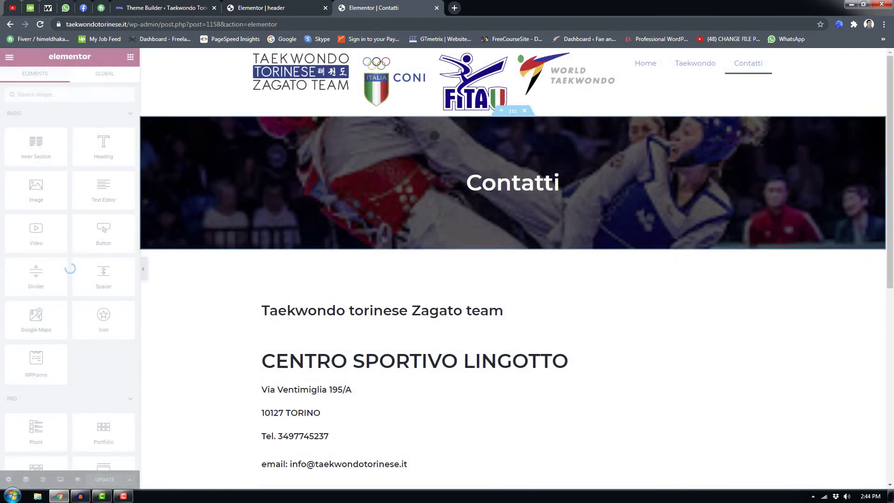
{"action": "left_click", "coordinate": [116, 79]}
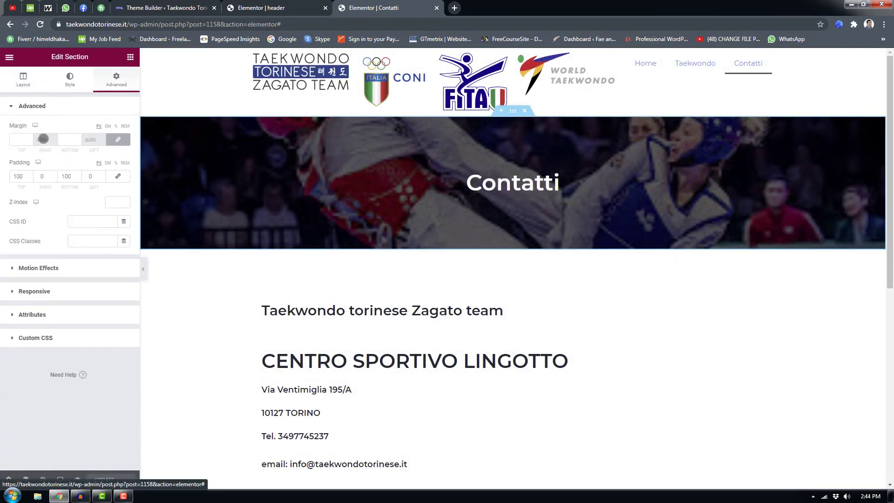
{"action": "type", "text": "10"}
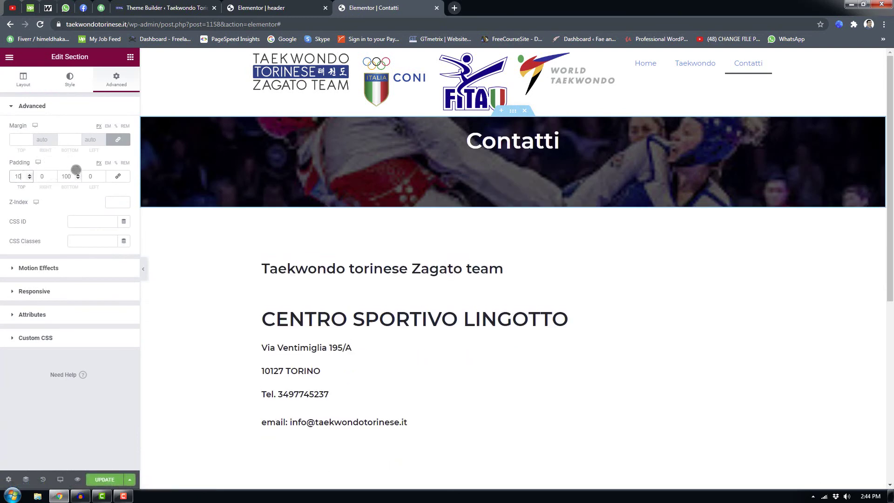
{"action": "left_click_drag", "start_coordinate": [59, 175], "coordinate": [90, 176]}
{"action": "type", "text": "210"}
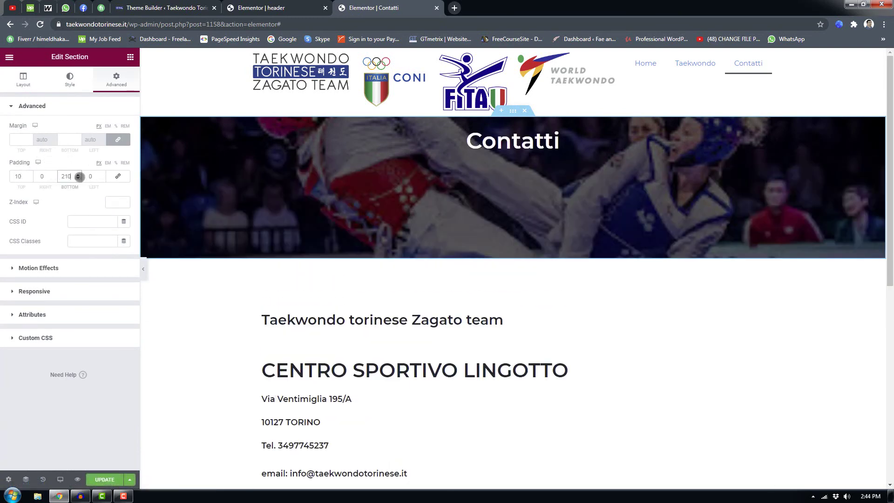
{"action": "key", "text": "BackSpace"}
{"action": "key", "text": "BackSpace"}
{"action": "type", "text": "0"}
{"action": "left_click_drag", "start_coordinate": [14, 176], "coordinate": [27, 176]}
{"action": "type", "text": "20"}
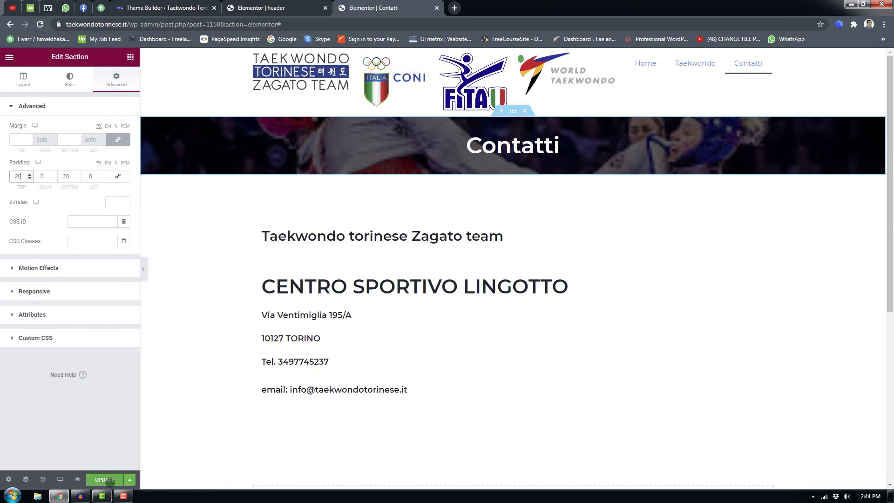
{"action": "left_click", "coordinate": [110, 480]}
Step: Close the header template editor and open the live home page in a new tab from the Theme Builder admin page
{"action": "left_click", "coordinate": [274, 6]}
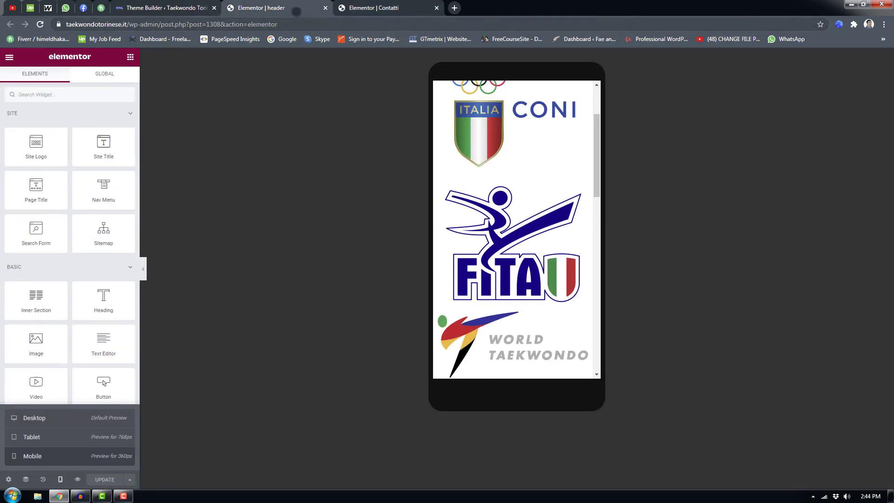
{"action": "left_click", "coordinate": [324, 8]}
{"action": "left_click", "coordinate": [176, 10]}
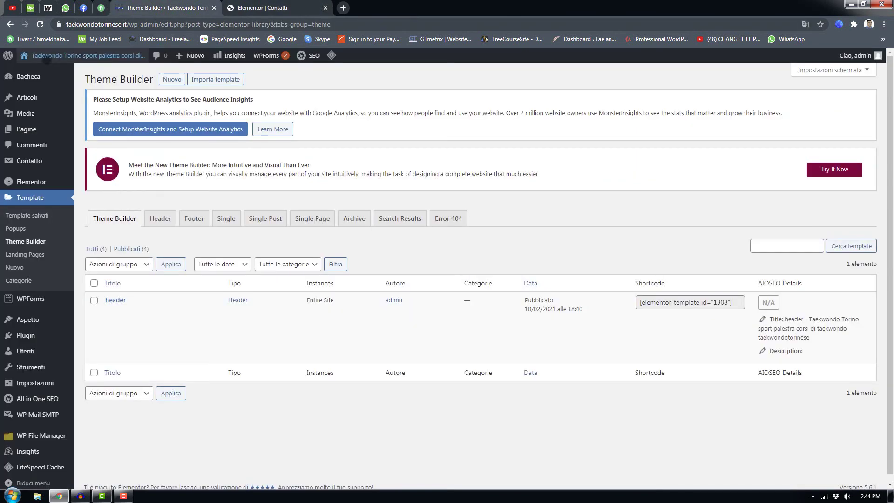
{"action": "mouse_move", "coordinate": [60, 55]}
{"action": "middle_click", "coordinate": [77, 69]}
{"action": "left_click", "coordinate": [427, 12]}
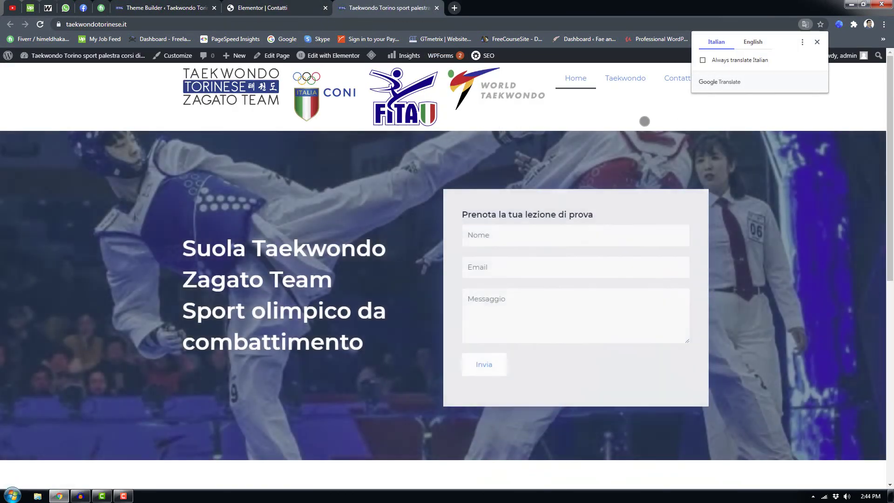
Step: Switch to Audacity and stop the running audio recording
{"action": "left_click", "coordinate": [80, 496]}
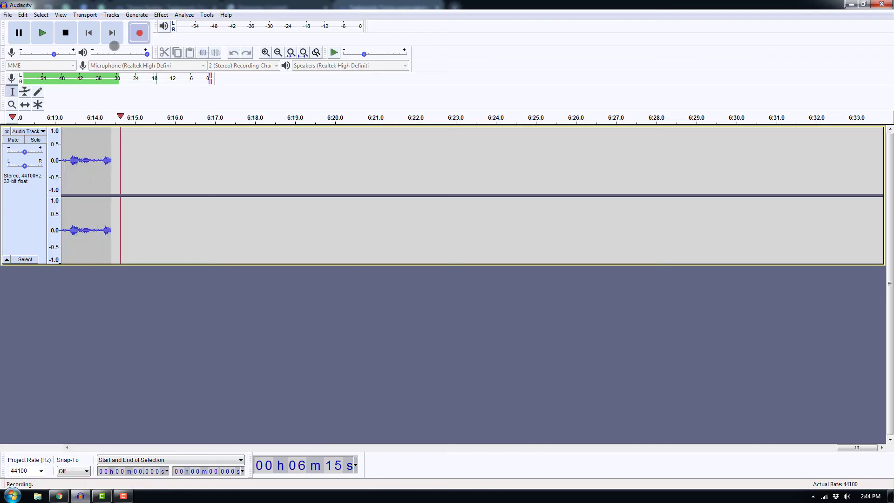
{"action": "key", "text": "space"}
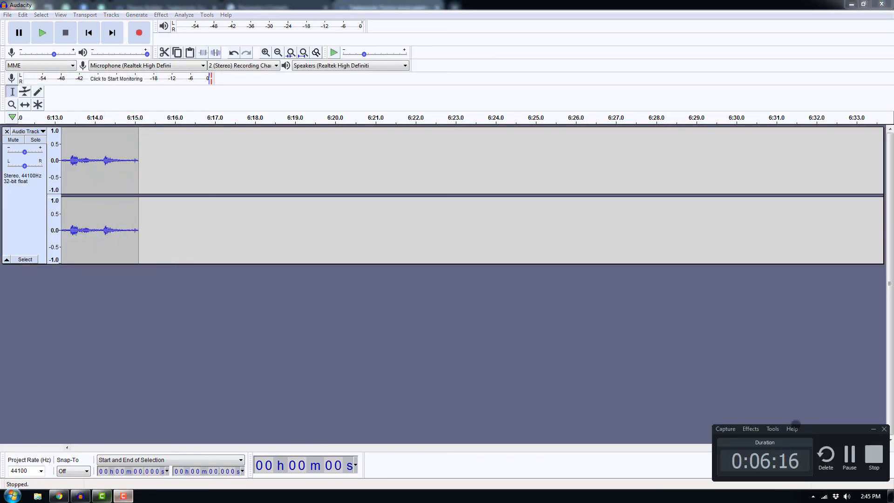